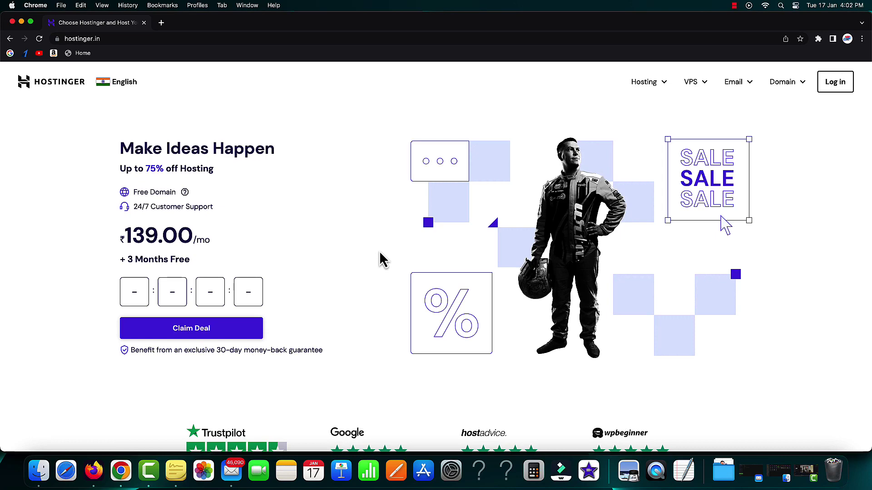
scroll(380, 259, "down", 1)
scroll(380, 259, "down", 1)
scroll(380, 259, "down", 1)
scroll(380, 260, "down", 1)
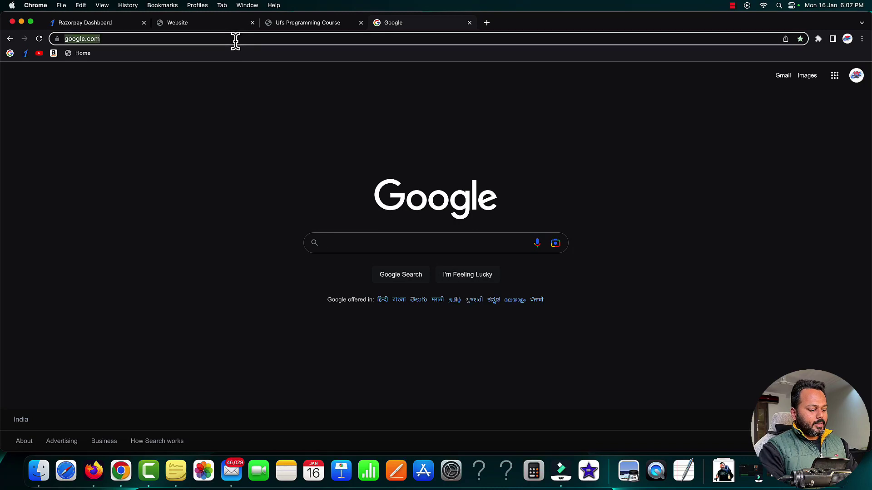
type("host")
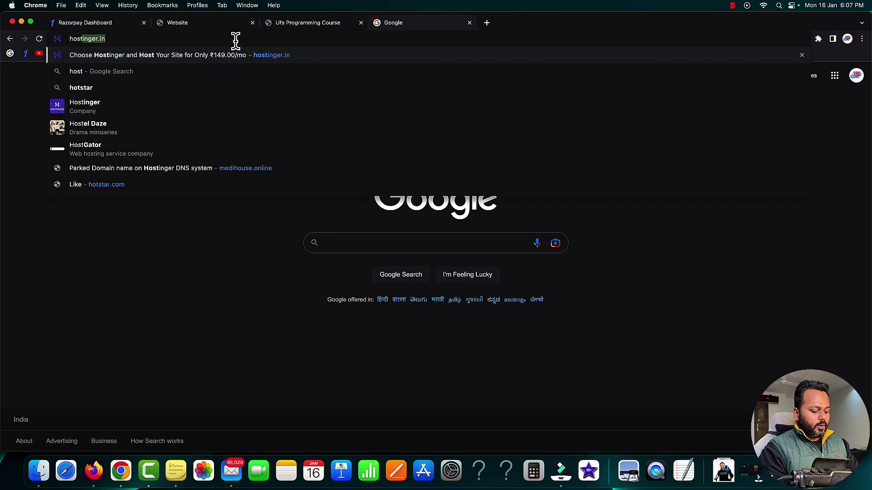
type("inger.in")
Load hostinger.in, then follow the saddamkassim.com/hostinger affiliate link to Hostinger's deal page
key("Return")
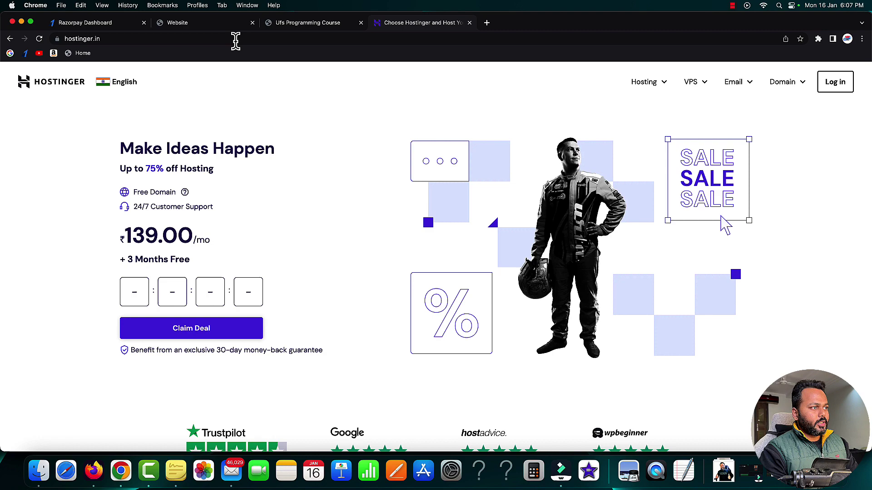
left_click(235, 41)
type("saddamkass")
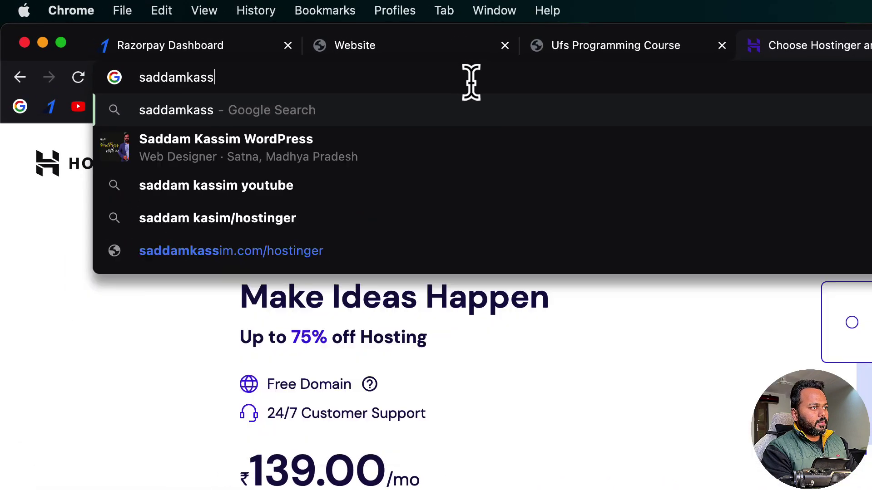
type("im.com/host")
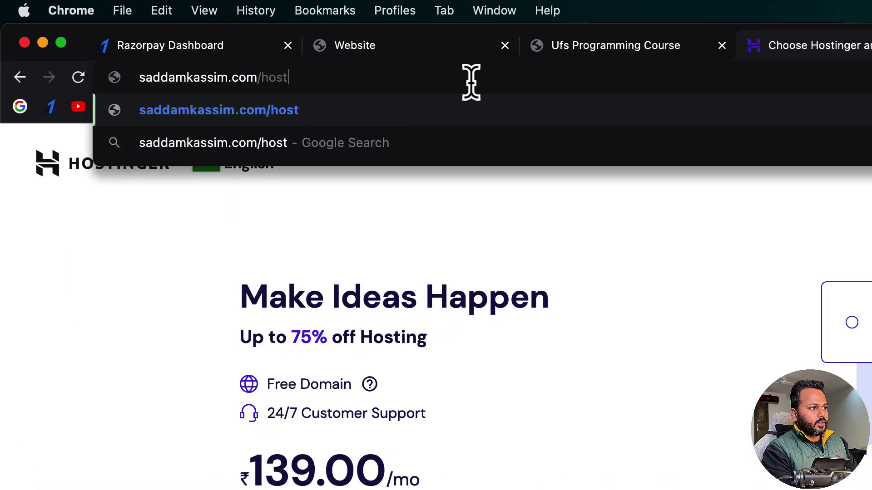
type("inger")
key("Return")
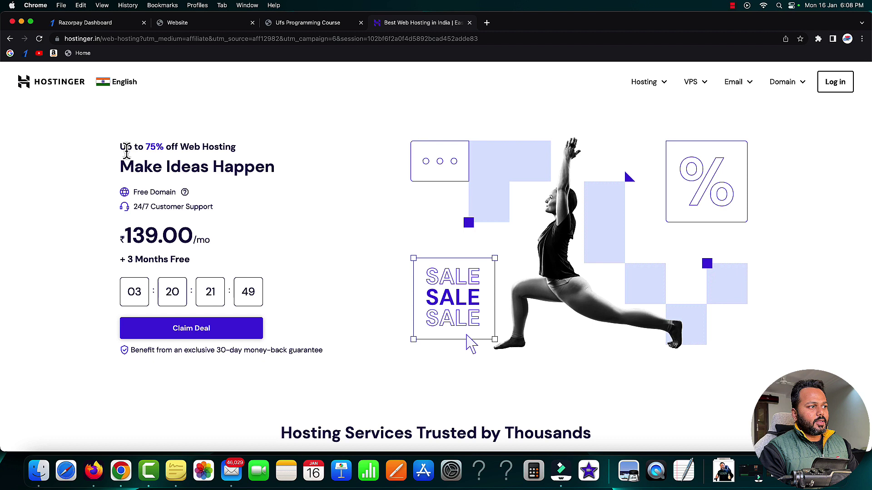
left_click_drag(121, 146, 232, 150)
left_click(234, 149)
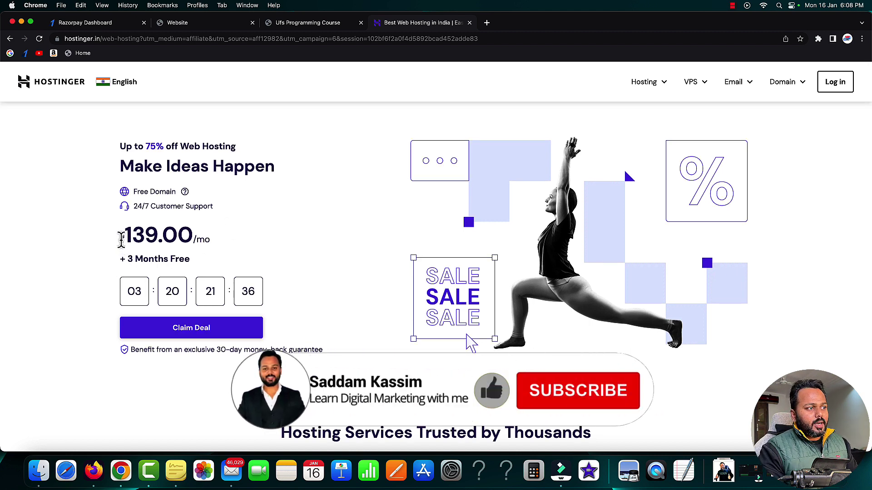
left_click_drag(120, 240, 208, 240)
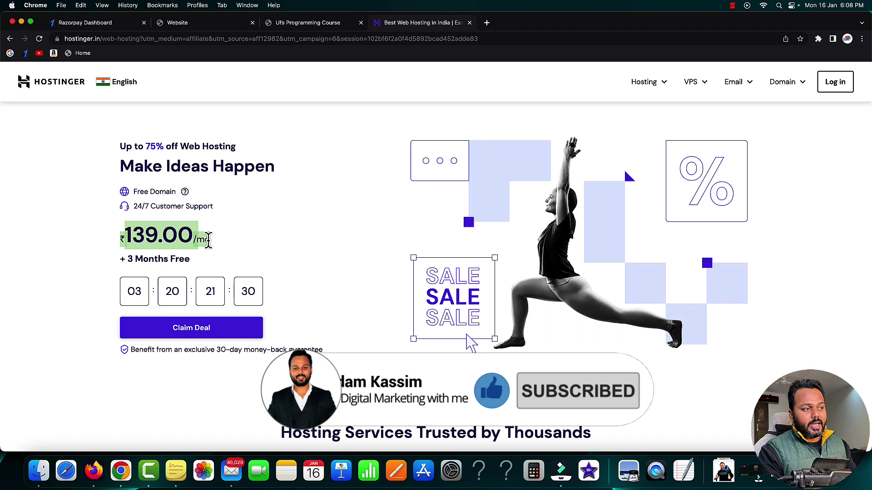
left_click(160, 240)
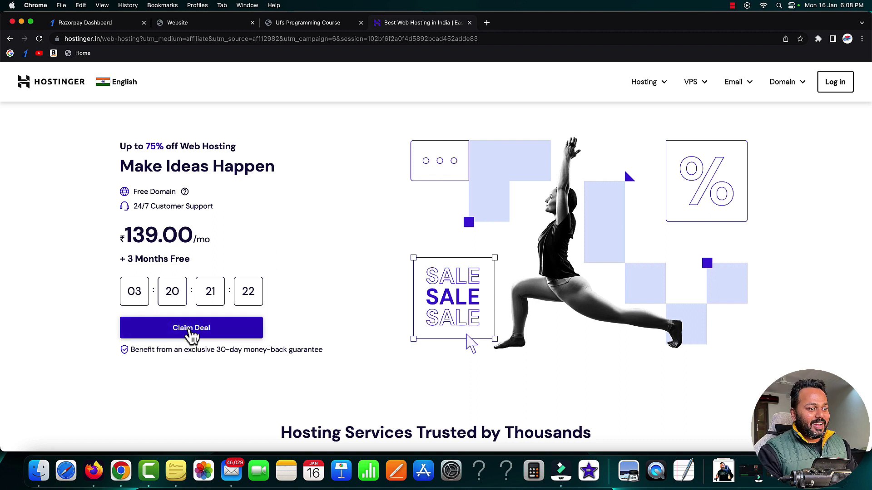
Browse the Hosting, VPS and Domain menus, then choose Hosting > WordPress Hosting
left_click(667, 91)
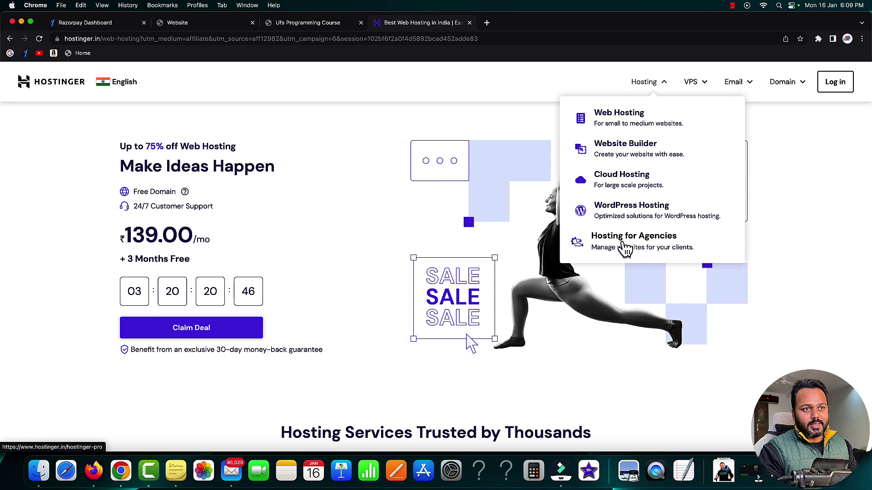
left_click(703, 89)
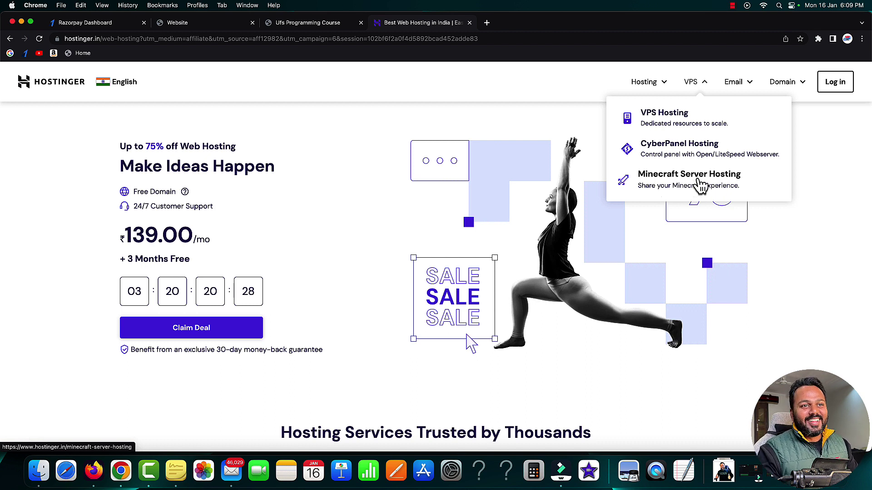
mouse_move(738, 82)
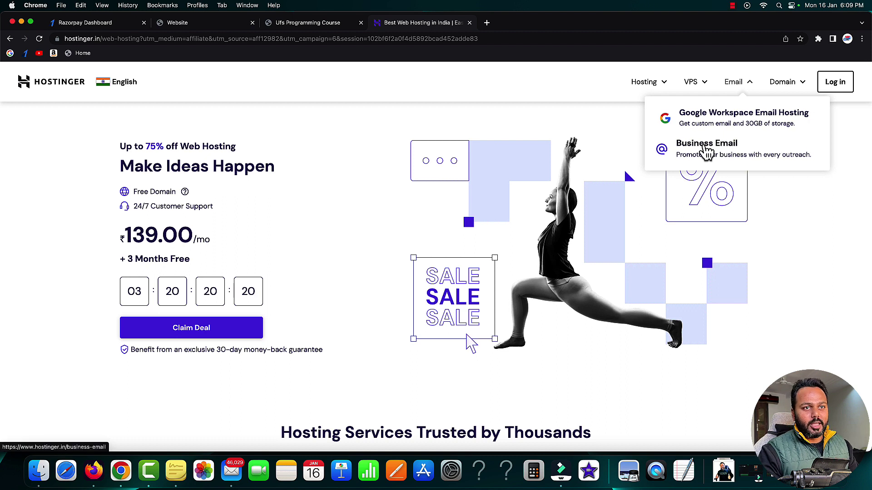
left_click(802, 83)
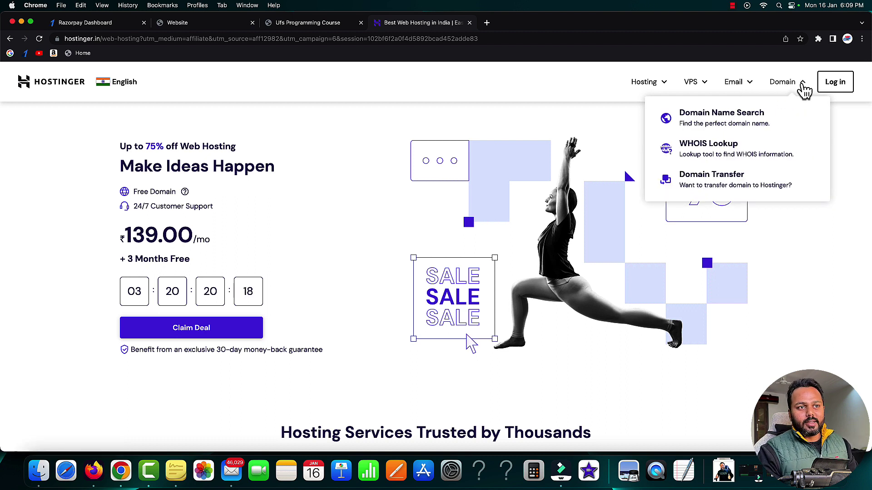
left_click(662, 83)
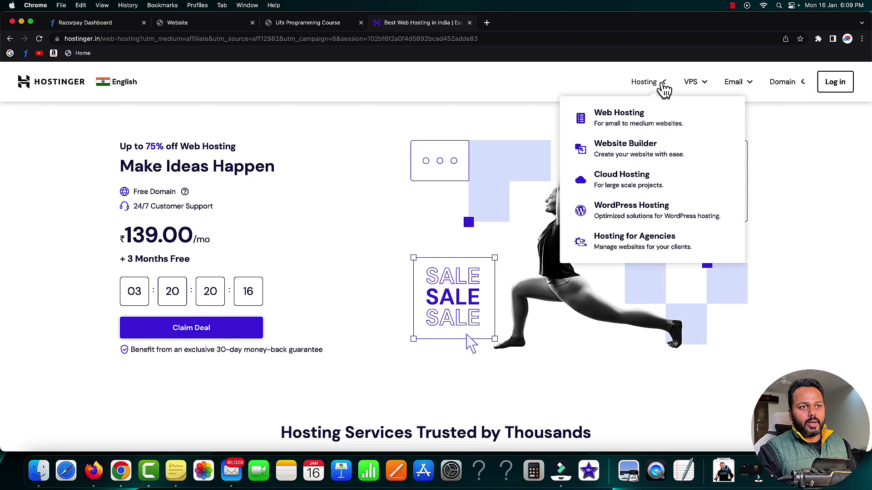
left_click(619, 212)
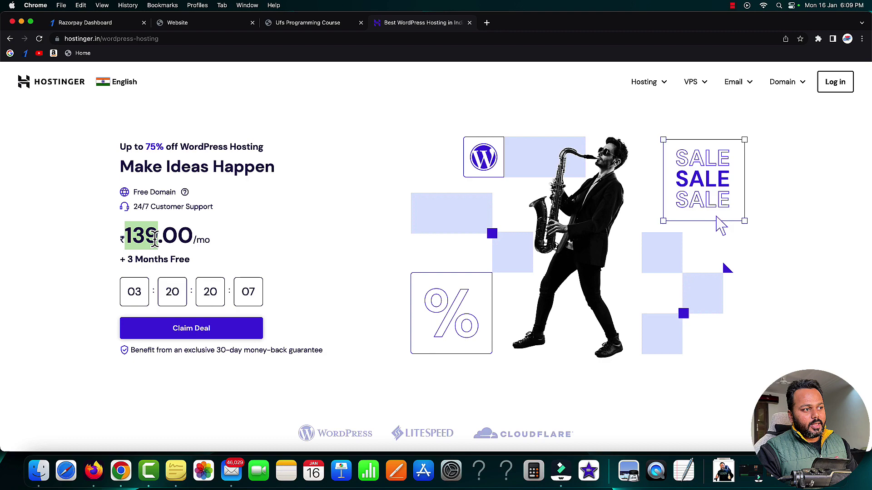
Highlight the ₹139.00 WordPress hosting price, then clear the highlight
left_click_drag(127, 239, 282, 246)
left_click(320, 238)
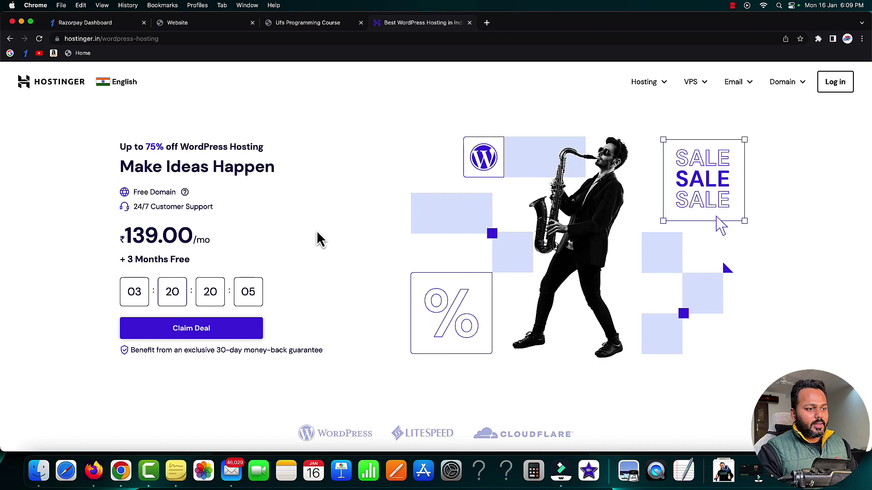
scroll(320, 239, "down", 3)
scroll(317, 235, "down", 2)
scroll(317, 232, "down", 2)
scroll(317, 232, "up", 2)
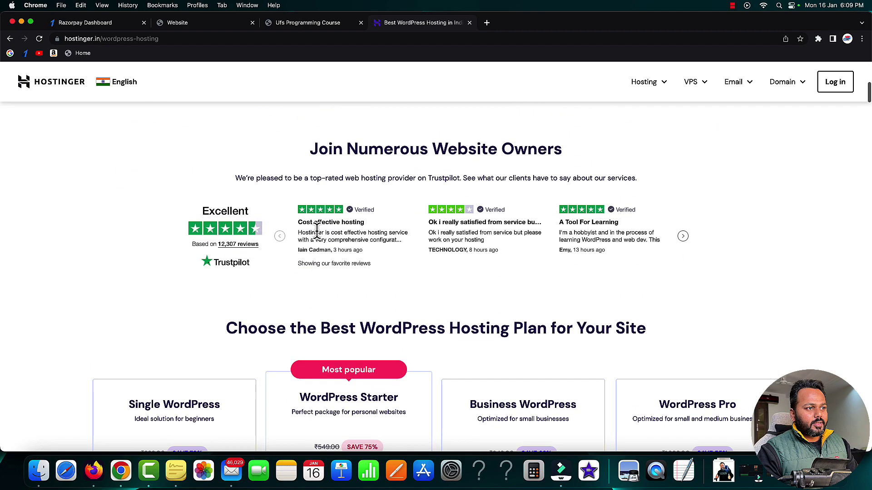
scroll(317, 232, "up", 1)
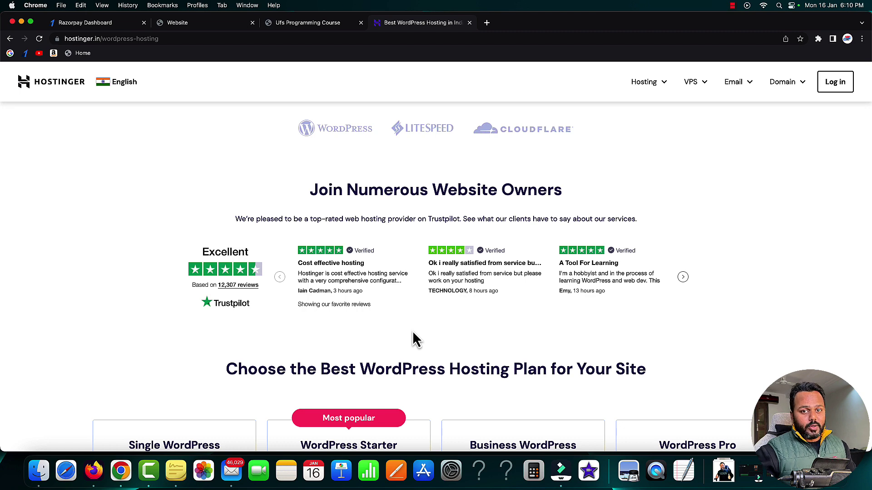
scroll(412, 335, "down", 1)
scroll(413, 335, "down", 1)
scroll(412, 335, "down", 2)
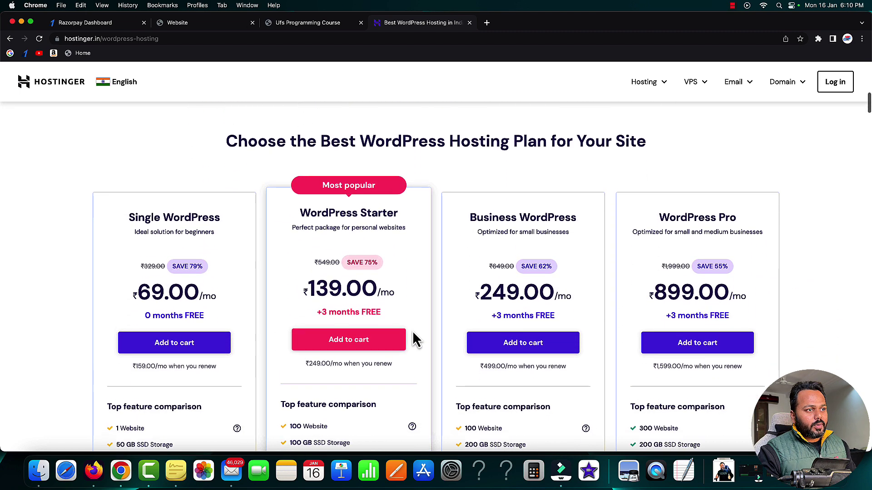
scroll(412, 335, "down", 1)
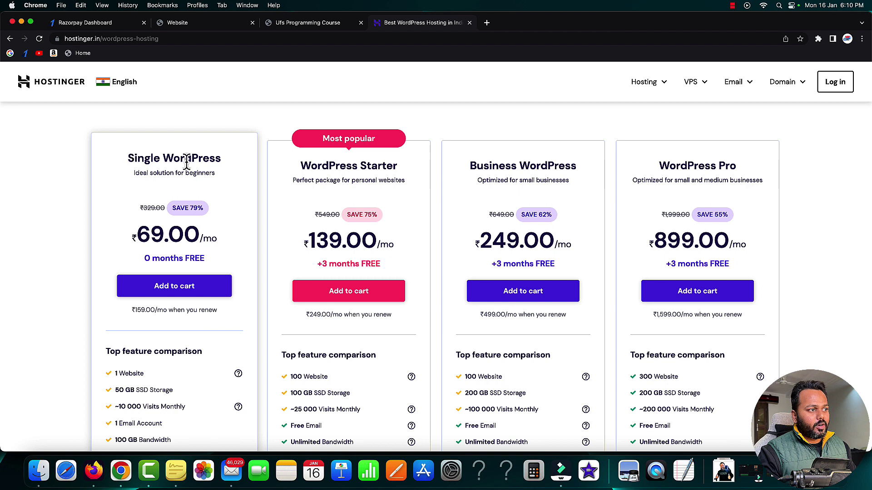
left_click_drag(134, 236, 163, 237)
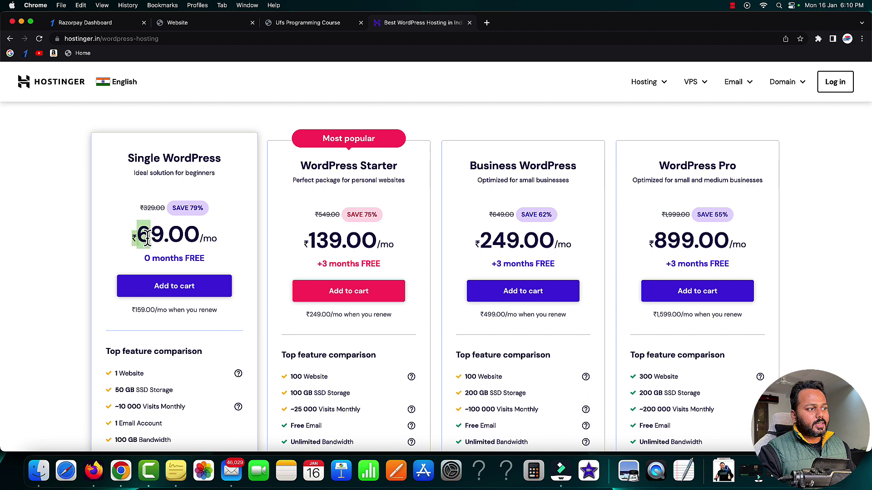
left_click(195, 236)
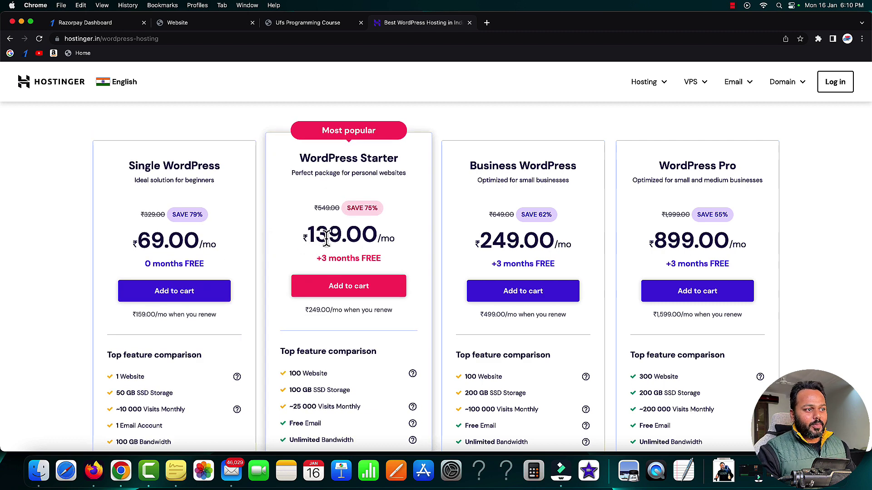
left_click_drag(304, 236, 339, 241)
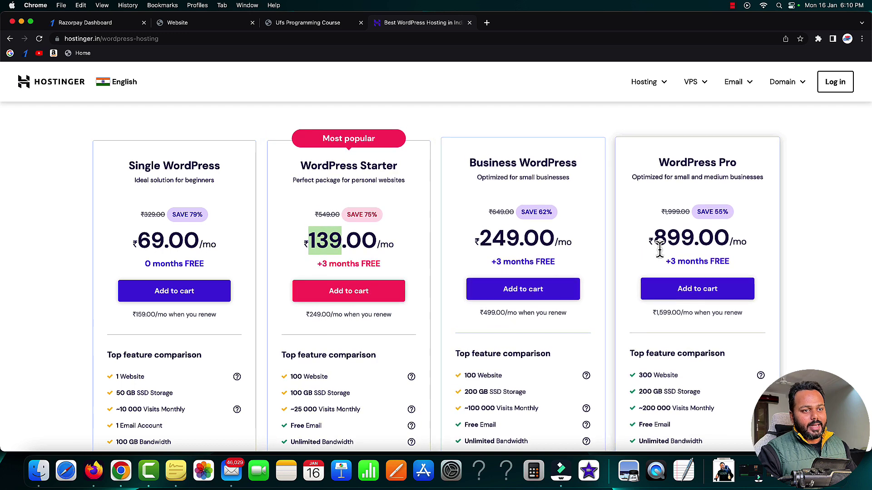
left_click(633, 249)
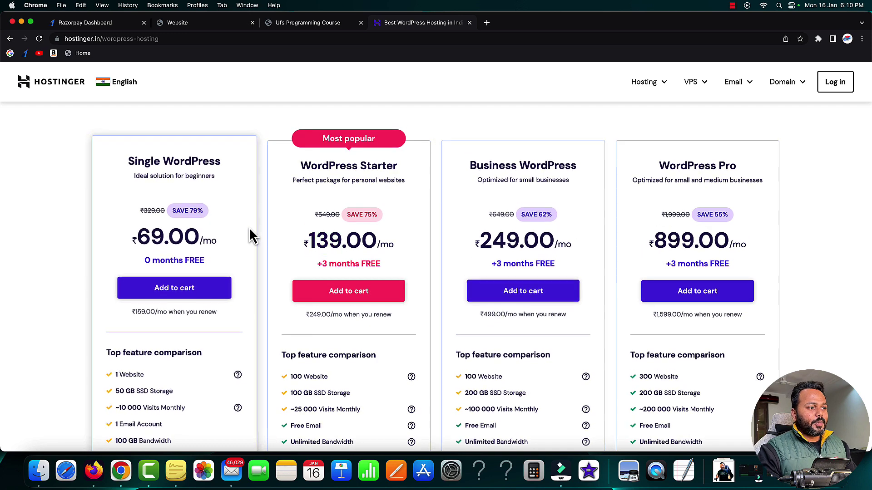
scroll(250, 236, "down", 1)
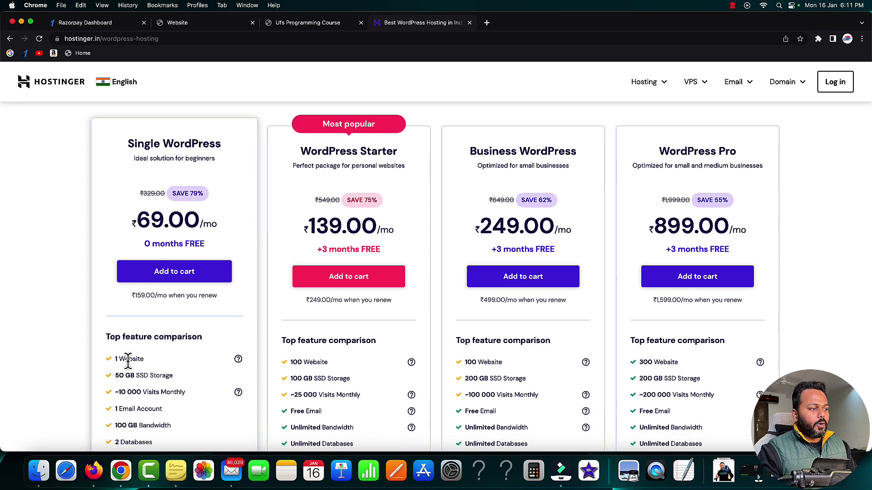
left_click_drag(114, 360, 142, 360)
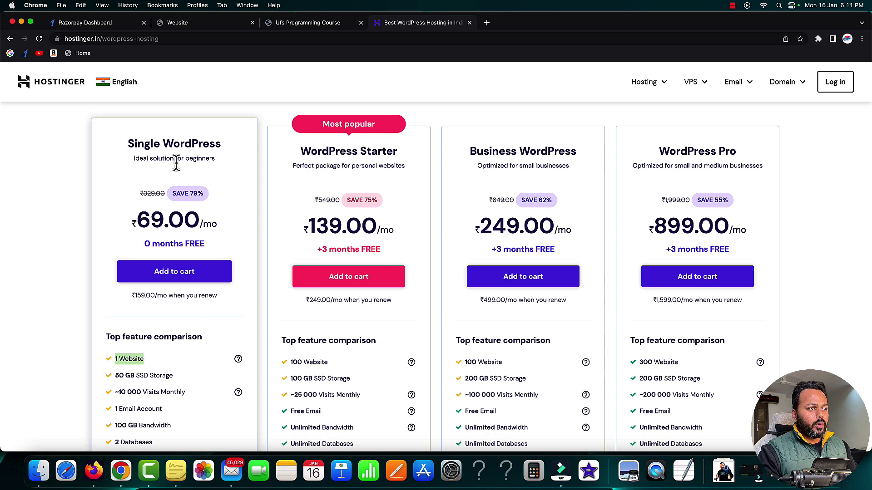
left_click(117, 377)
left_click_drag(120, 378, 172, 376)
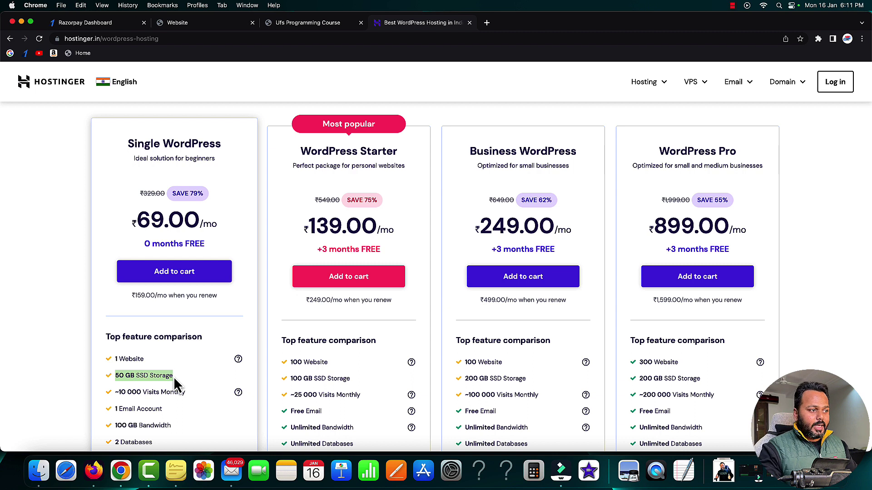
left_click(135, 394)
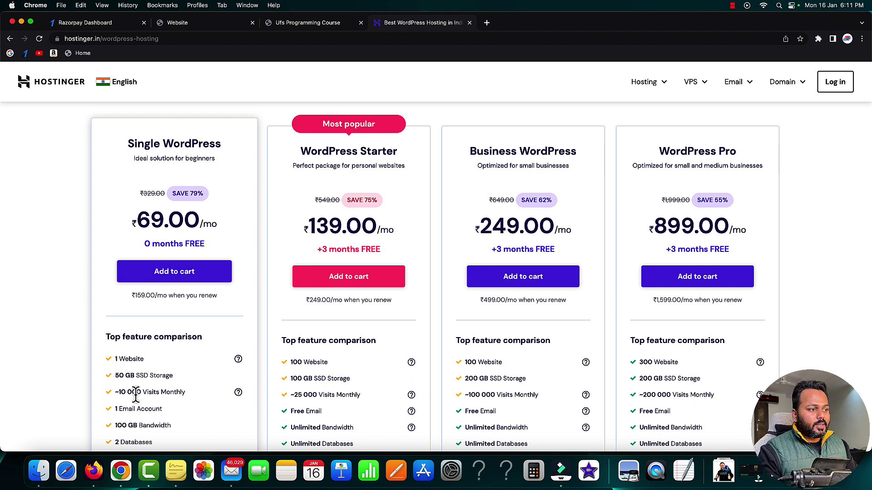
left_click_drag(120, 394, 139, 394)
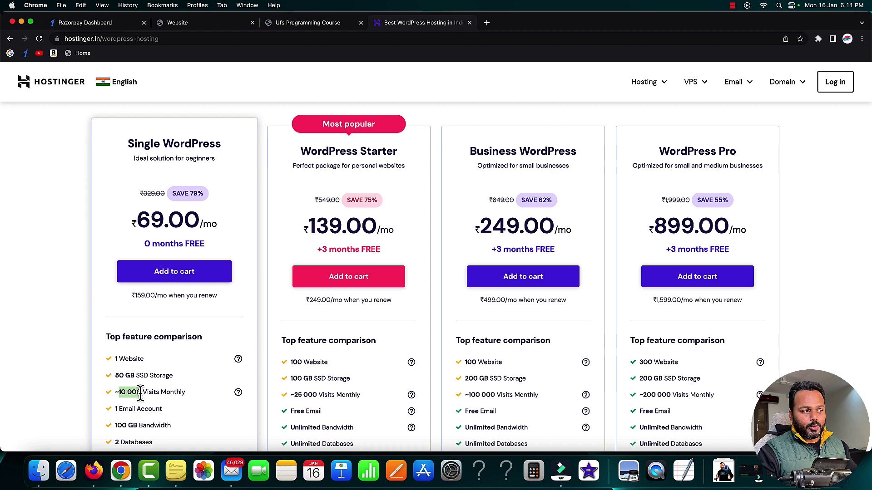
scroll(136, 392, "down", 1)
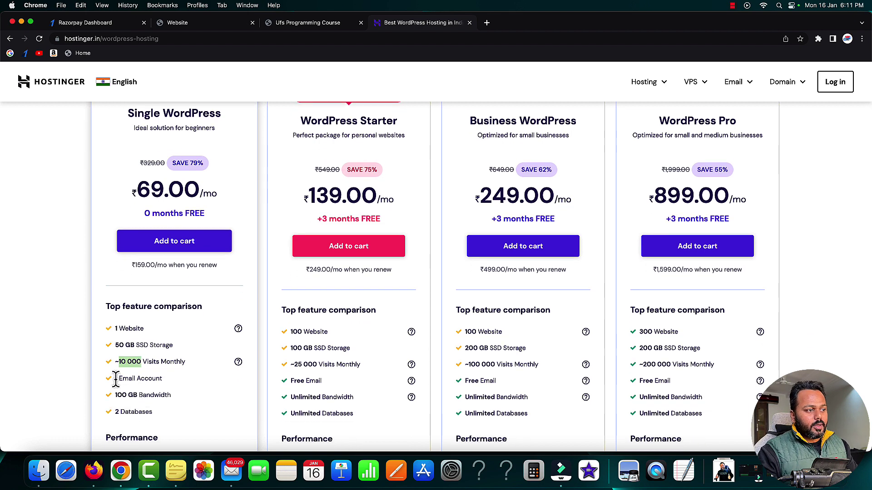
left_click(117, 380)
left_click_drag(116, 380, 162, 380)
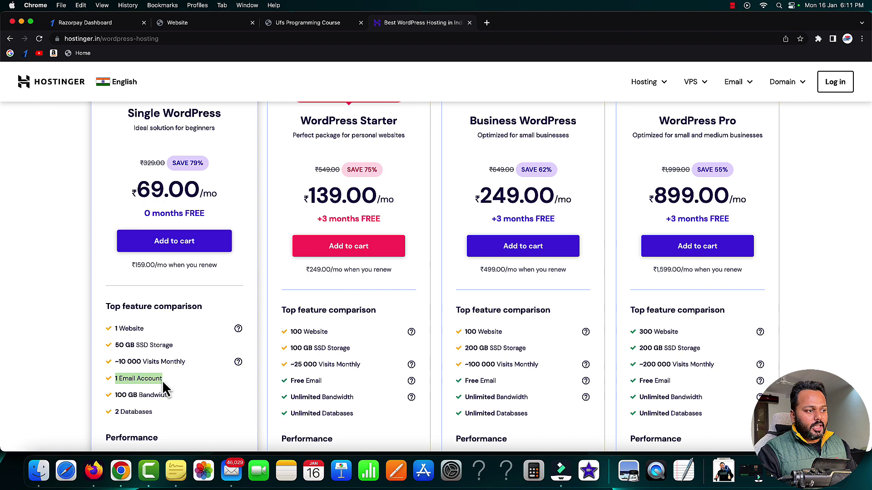
left_click_drag(115, 395, 171, 396)
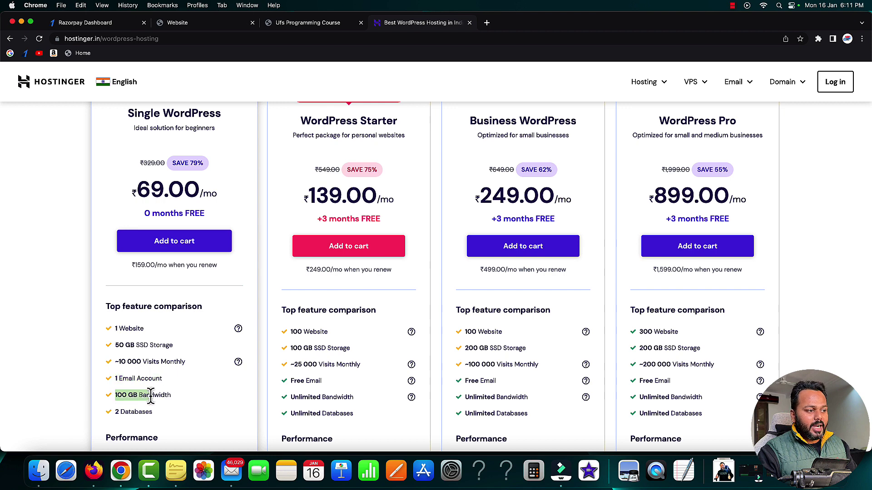
scroll(143, 404, "down", 1)
scroll(147, 402, "down", 3)
scroll(154, 402, "down", 3)
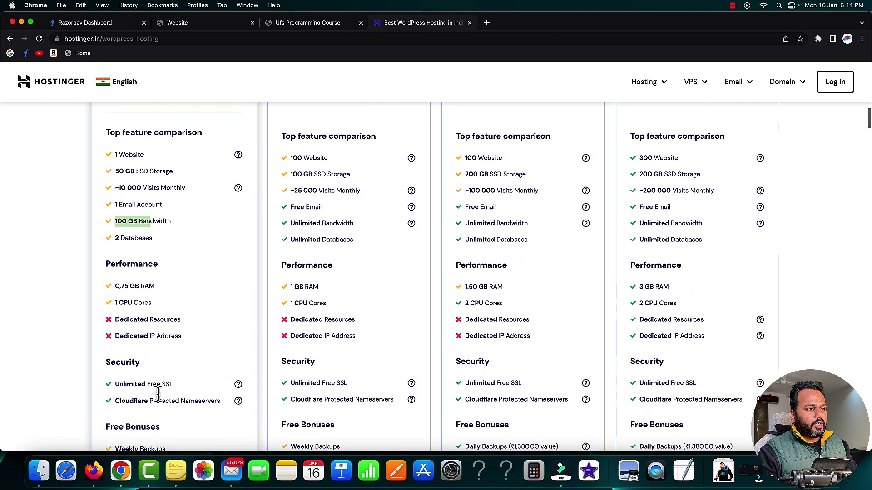
scroll(159, 402, "down", 1)
scroll(158, 399, "down", 2)
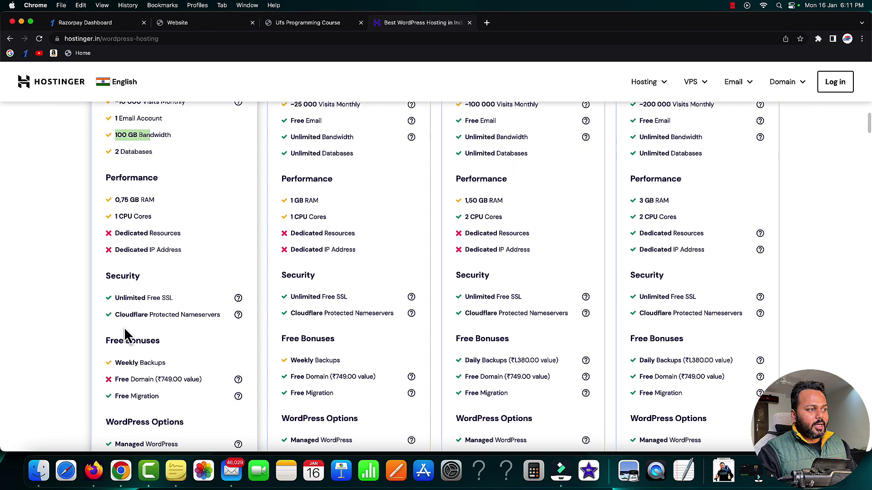
left_click_drag(116, 297, 171, 297)
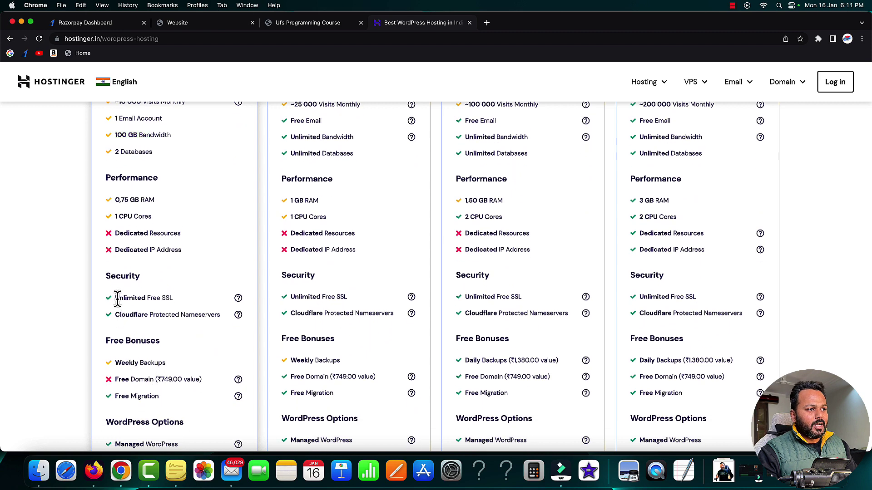
left_click(176, 302)
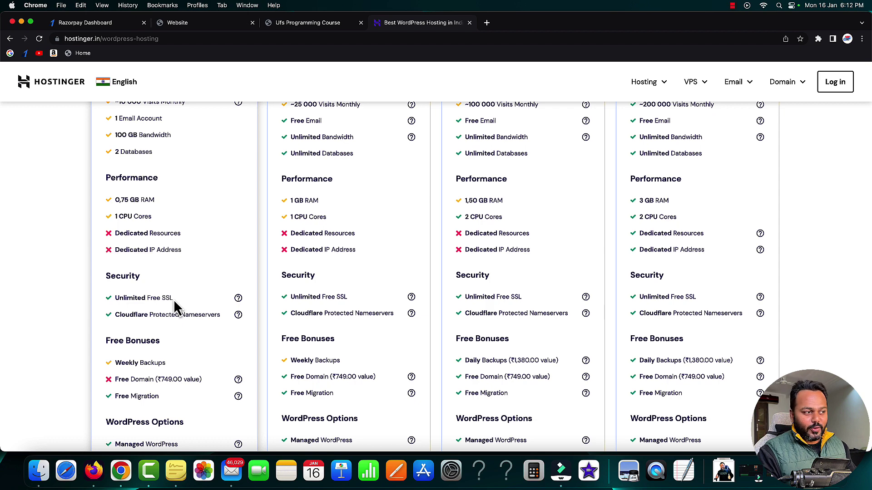
scroll(175, 307, "down", 3)
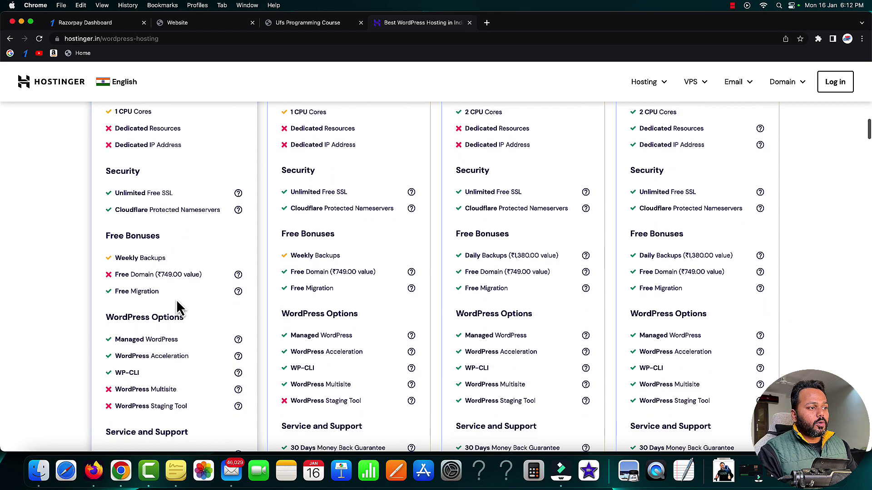
left_click_drag(114, 273, 176, 278)
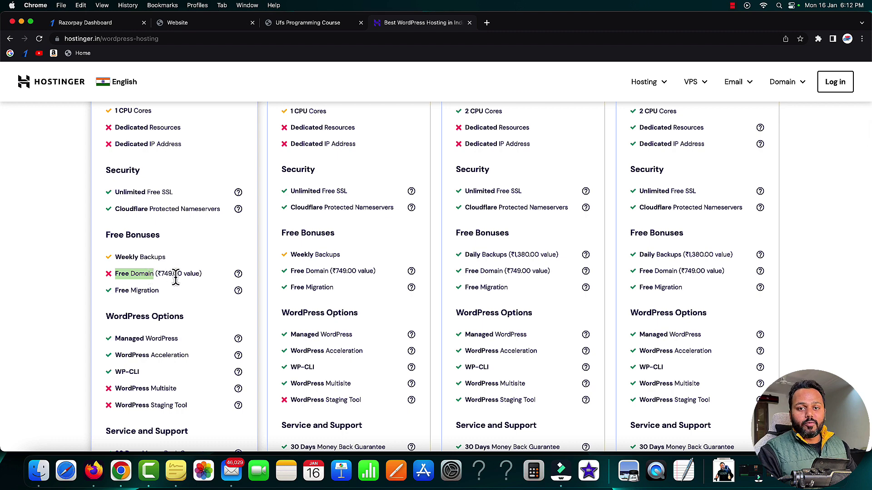
scroll(174, 279, "up", 3)
scroll(175, 279, "up", 3)
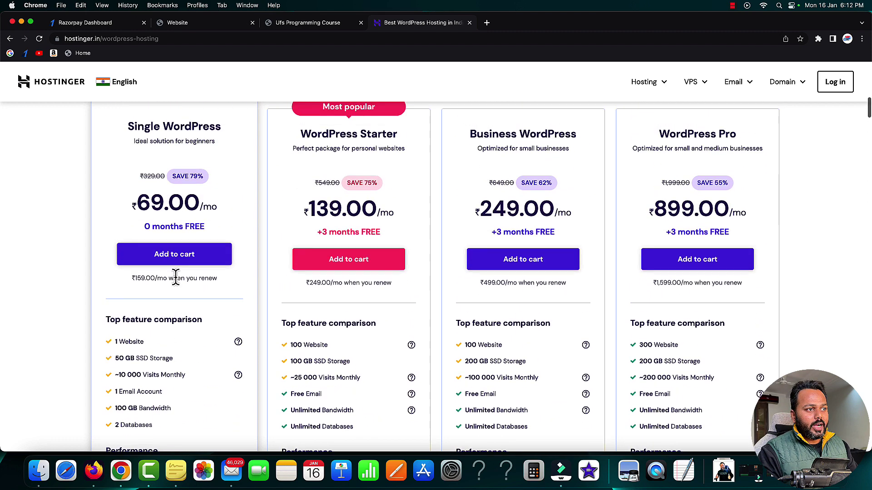
scroll(362, 195, "up", 1)
left_click_drag(300, 179, 399, 181)
scroll(388, 242, "down", 2)
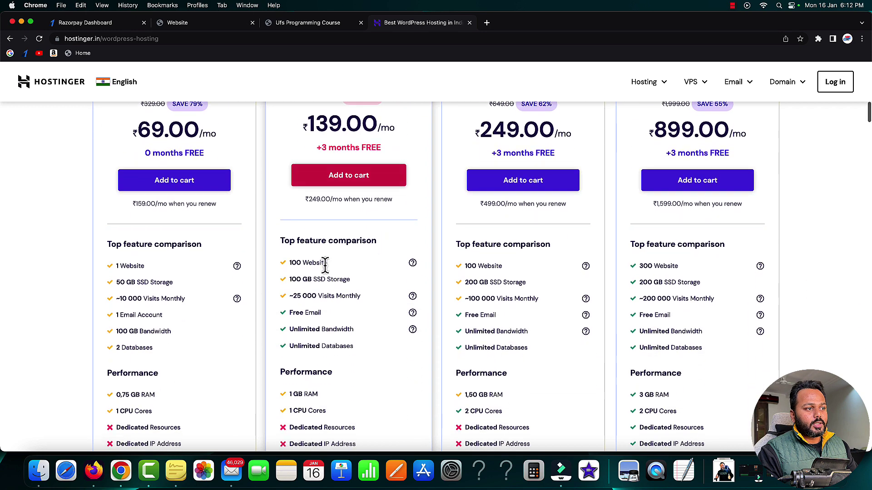
left_click_drag(291, 266, 327, 262)
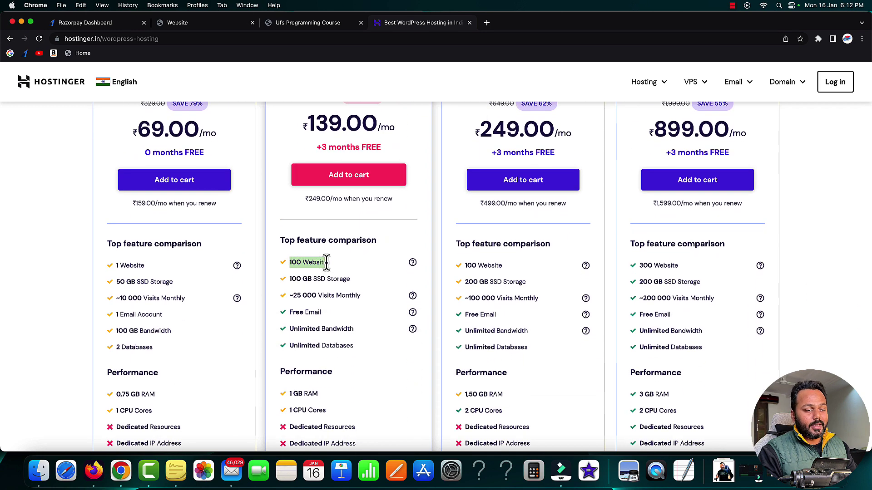
left_click(307, 281)
scroll(307, 281, "down", 1)
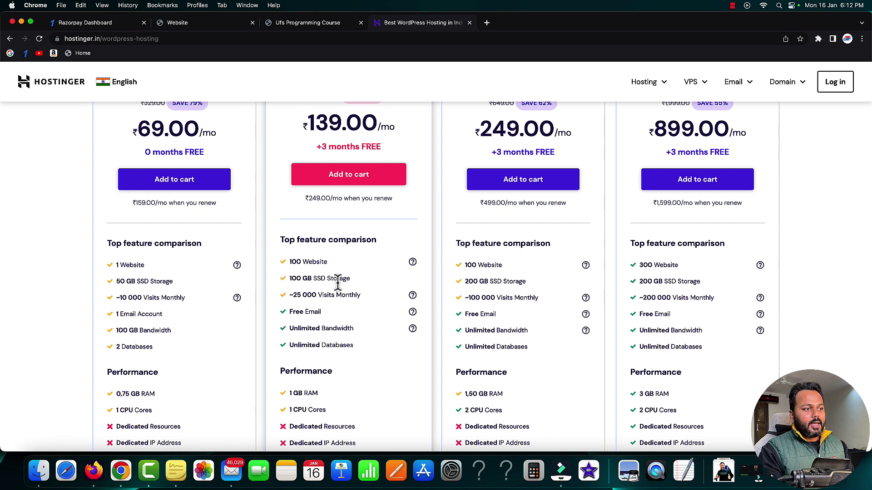
mouse_move(291, 295)
left_mouse_down()
mouse_move(329, 299)
mouse_move(323, 320)
left_mouse_up()
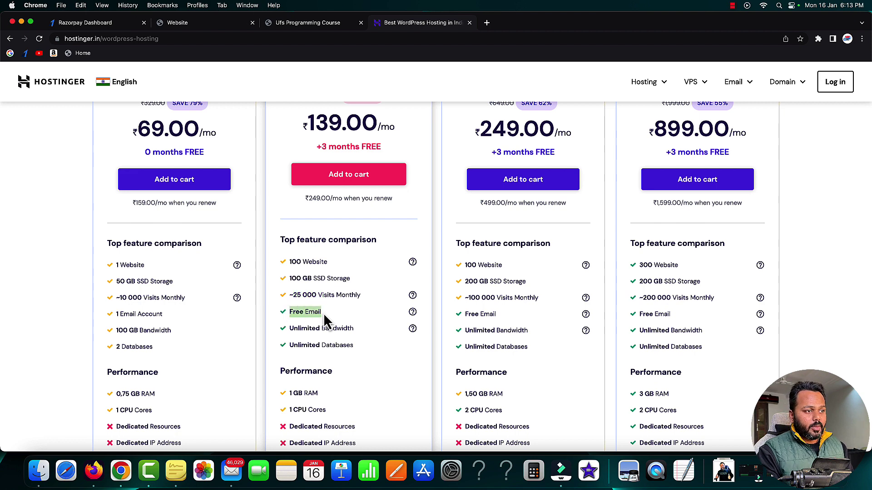
scroll(323, 317, "down", 1)
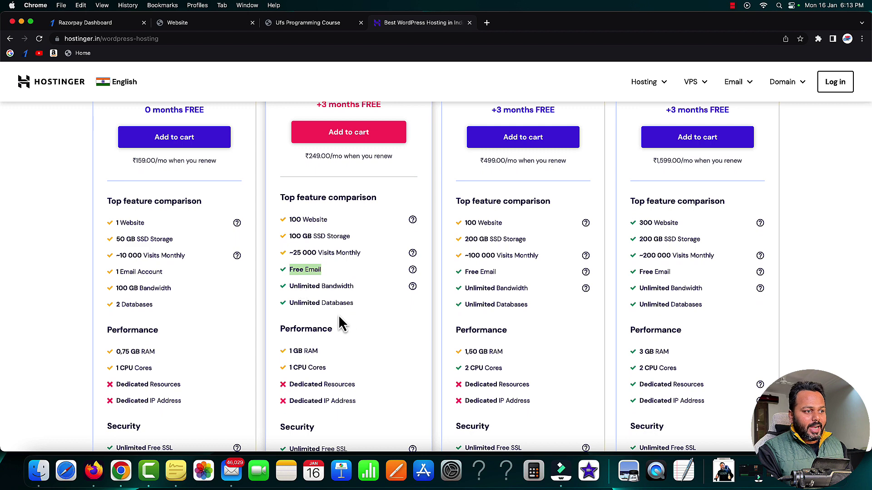
scroll(338, 320, "down", 2)
scroll(339, 321, "down", 2)
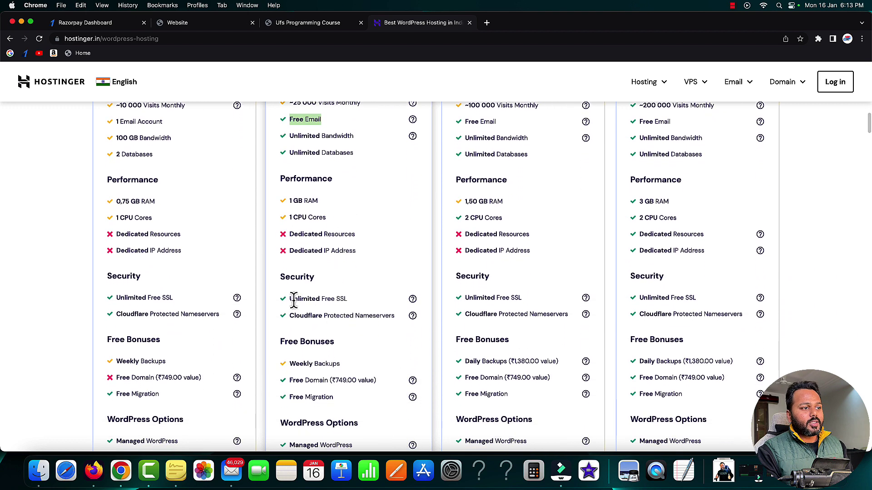
left_click_drag(289, 299, 347, 298)
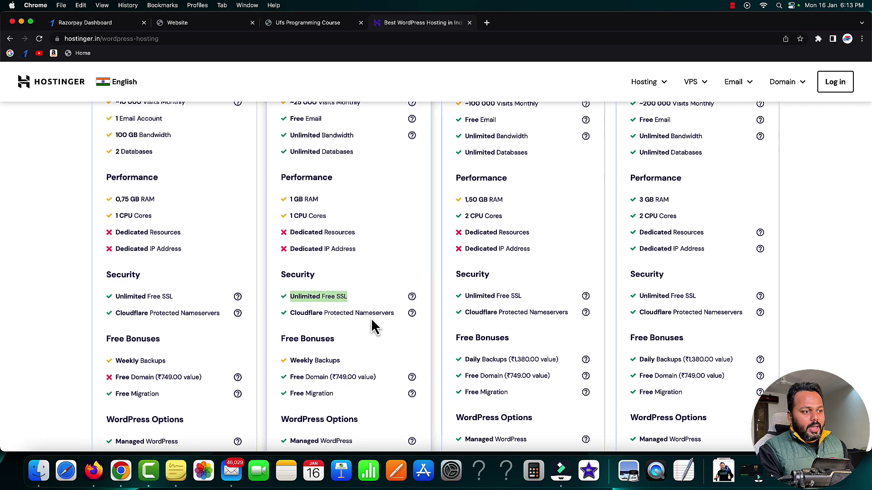
scroll(373, 320, "down", 2)
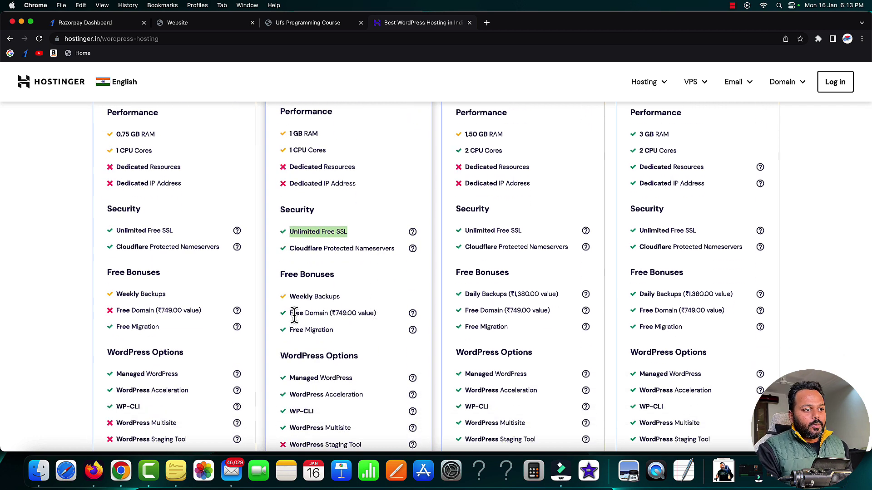
left_click_drag(290, 314, 343, 315)
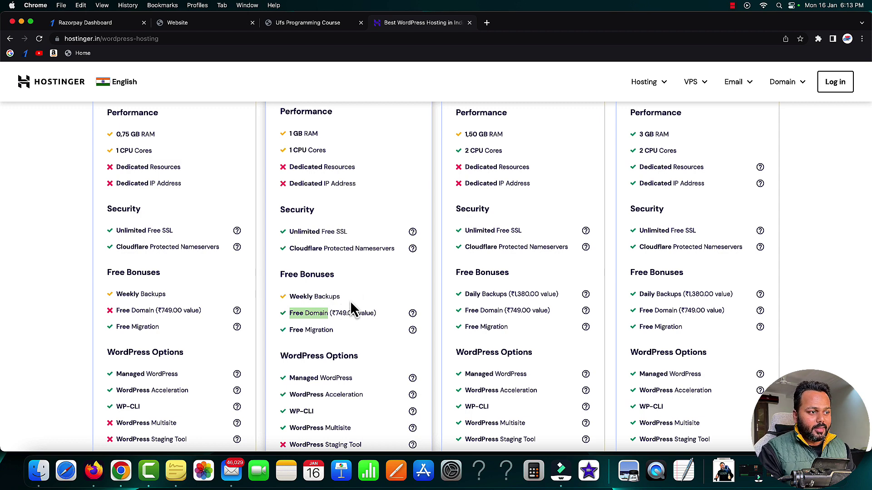
scroll(350, 301, "down", 1)
scroll(352, 306, "down", 2)
scroll(362, 295, "down", 3)
scroll(362, 258, "down", 2)
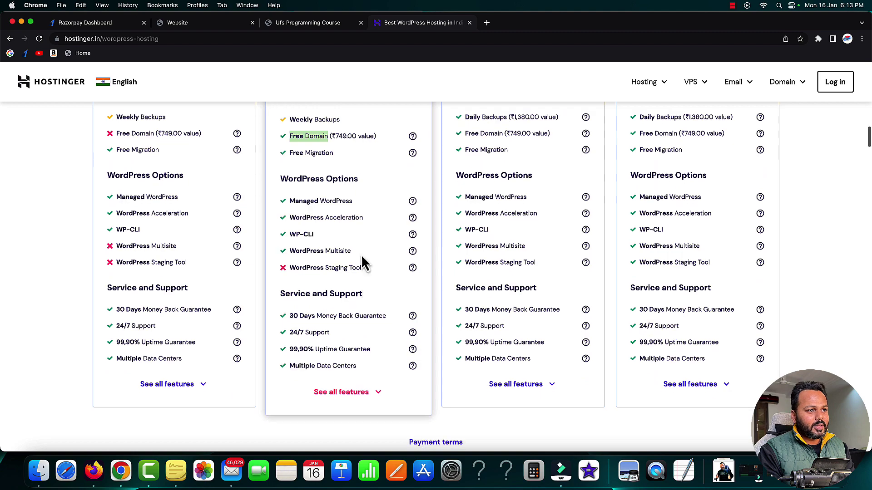
left_click_drag(290, 315, 368, 315)
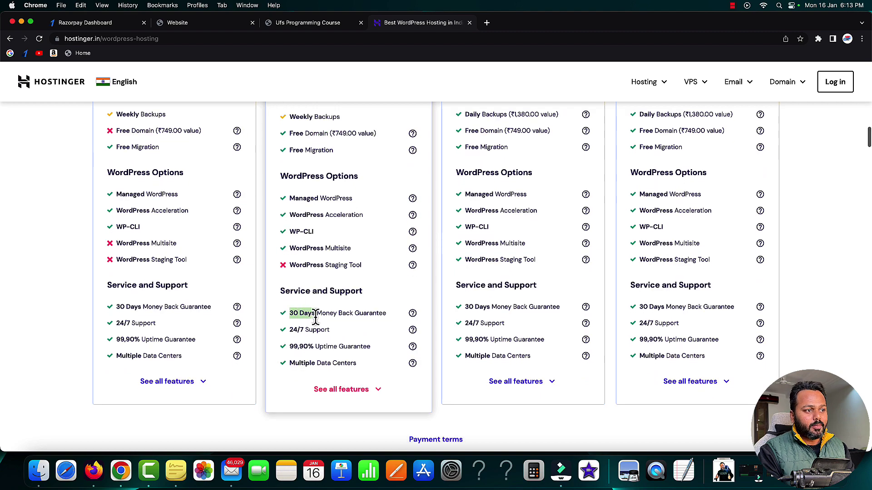
scroll(370, 325, "up", 5)
scroll(370, 325, "up", 4)
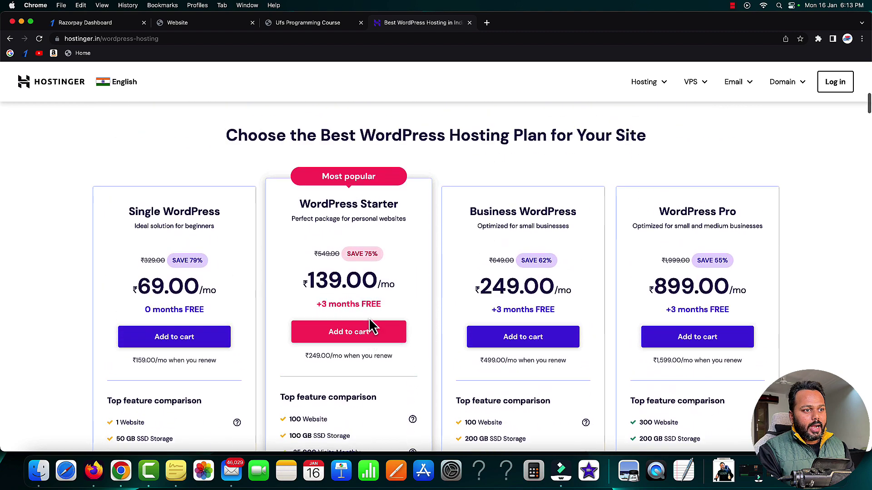
scroll(409, 307, "up", 1)
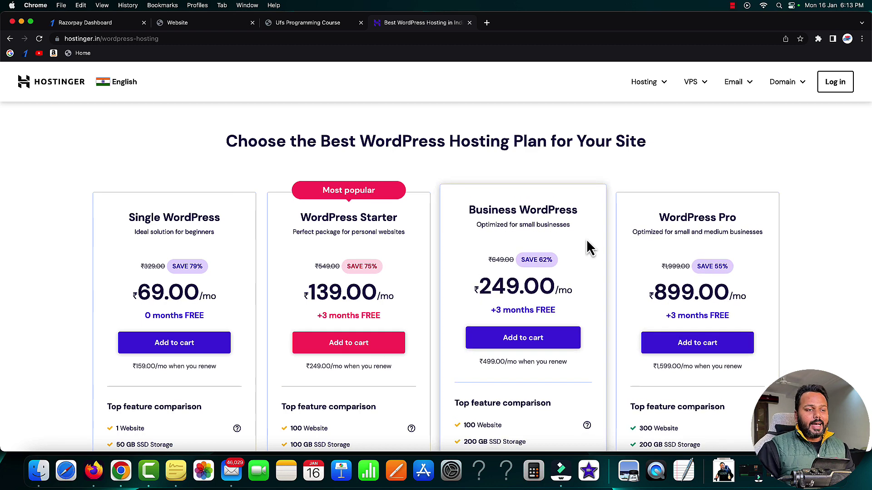
scroll(589, 247, "down", 3)
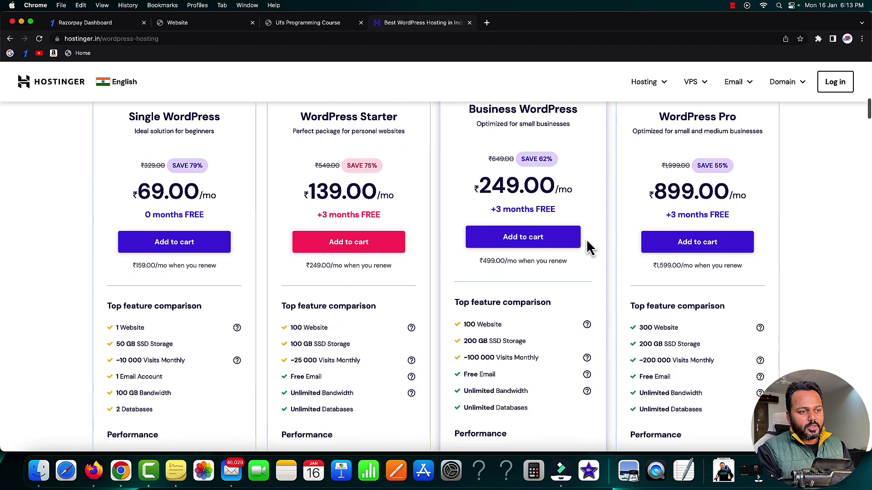
scroll(587, 248, "down", 2)
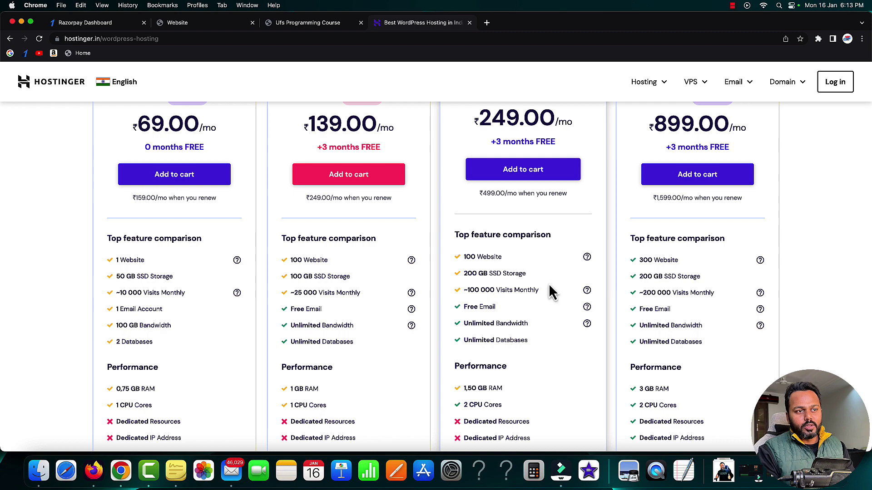
scroll(618, 229, "up", 2)
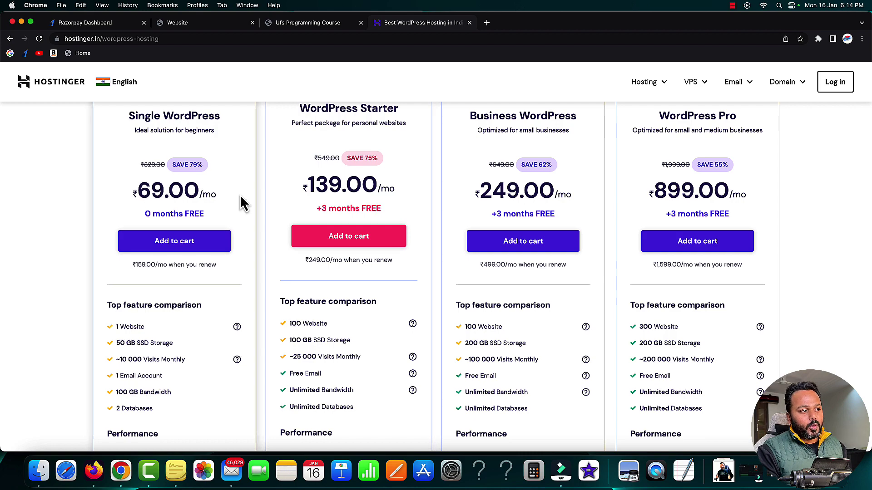
scroll(239, 205, "up", 2)
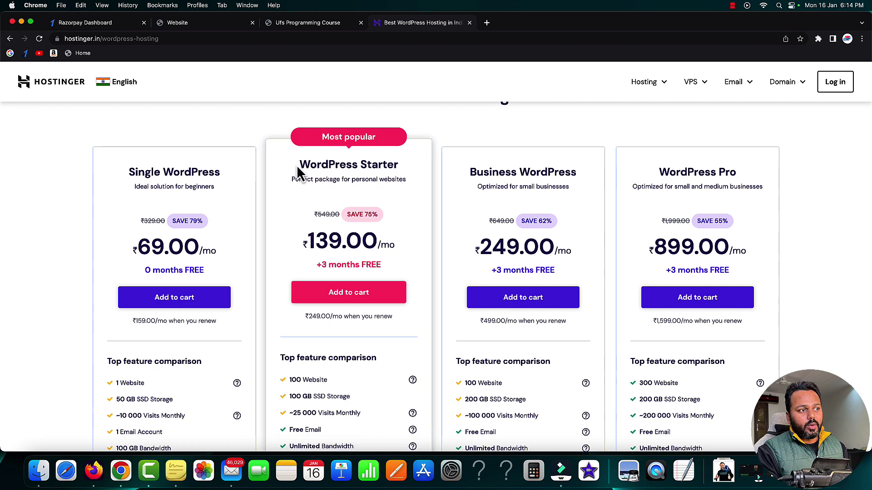
left_click_drag(300, 165, 398, 167)
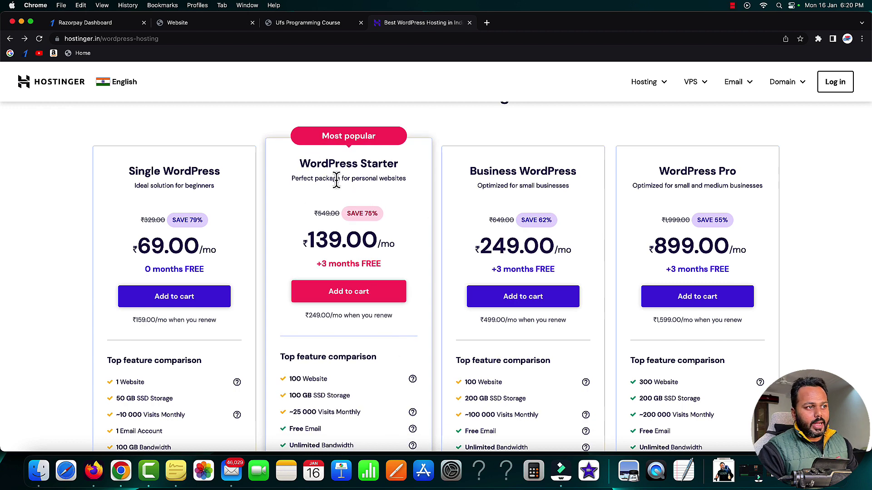
left_click(346, 297)
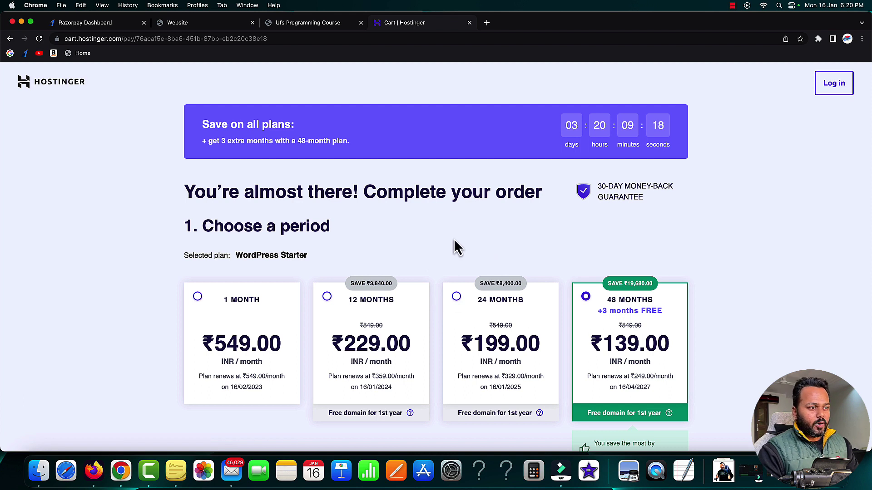
scroll(454, 246, "down", 1)
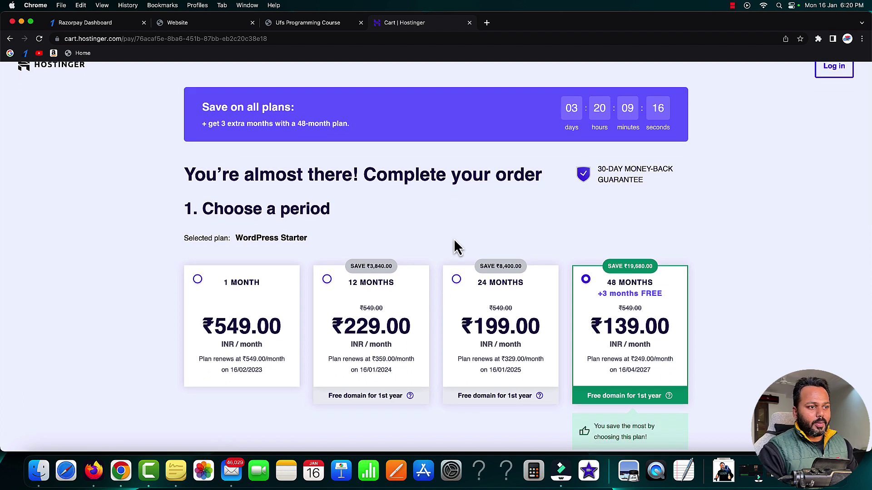
scroll(454, 247, "down", 2)
left_click(196, 226)
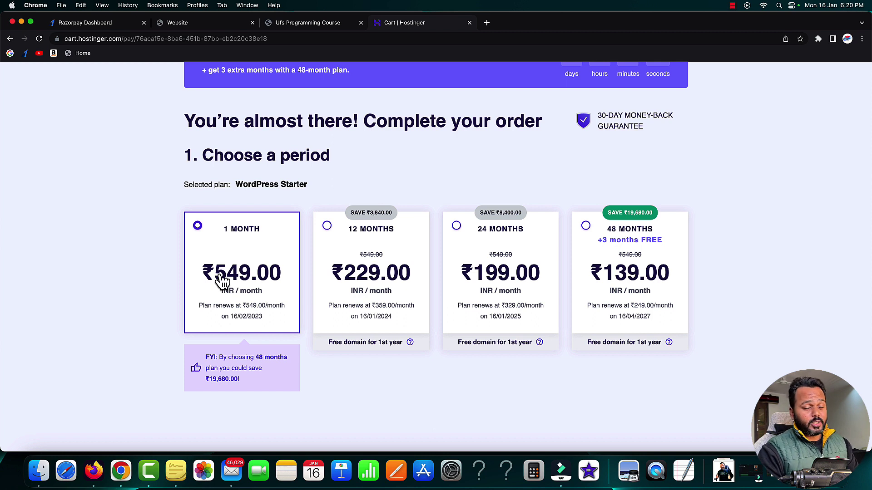
left_click(328, 231)
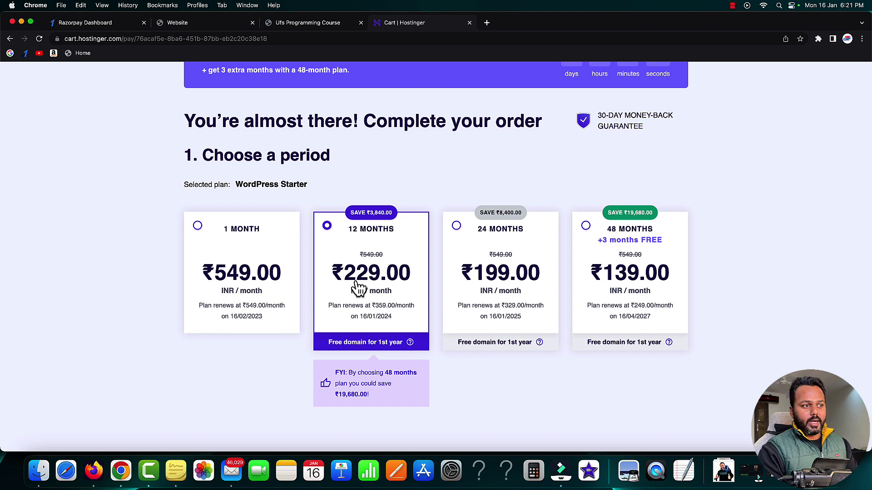
left_click(456, 228)
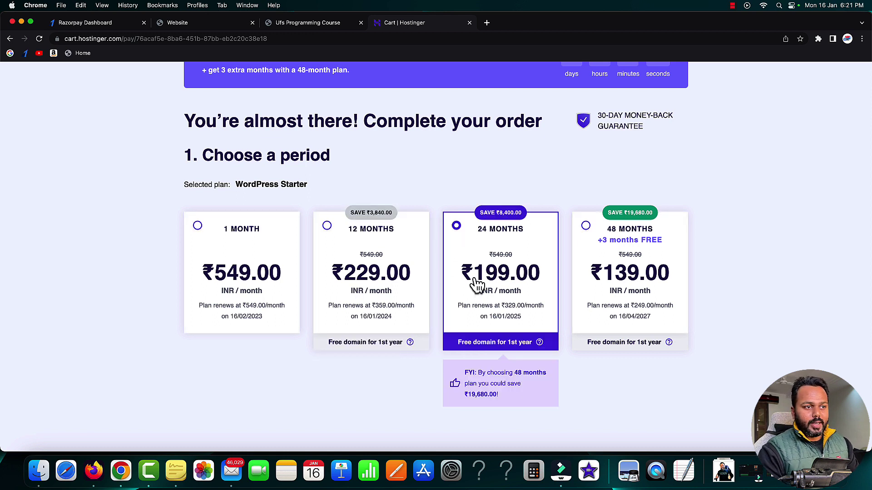
left_click(586, 227)
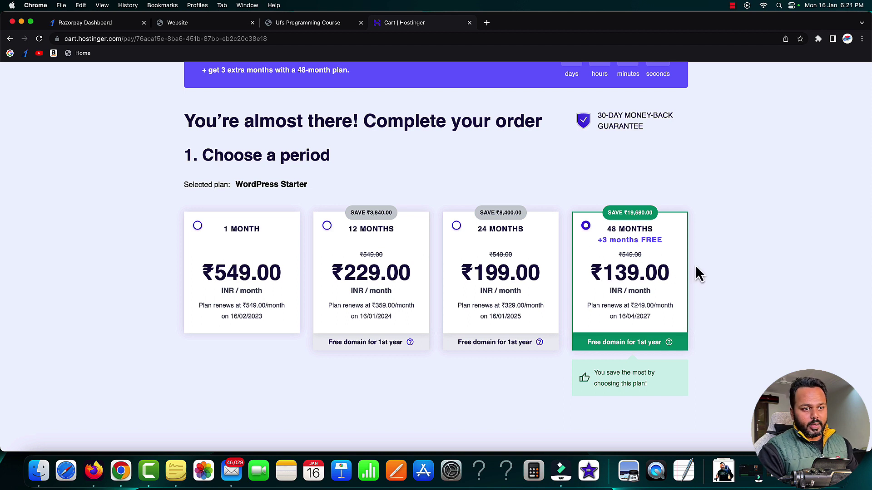
scroll(695, 267, "down", 1)
scroll(696, 266, "down", 4)
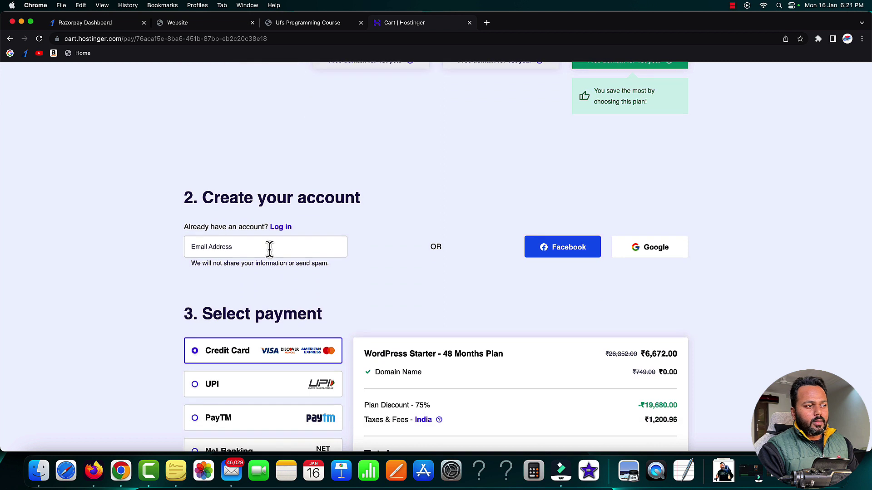
scroll(468, 262, "down", 2)
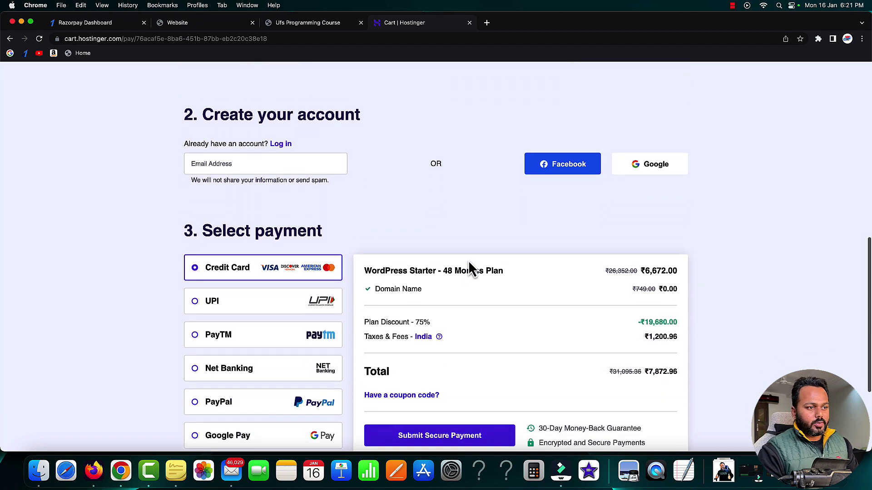
scroll(468, 260, "down", 2)
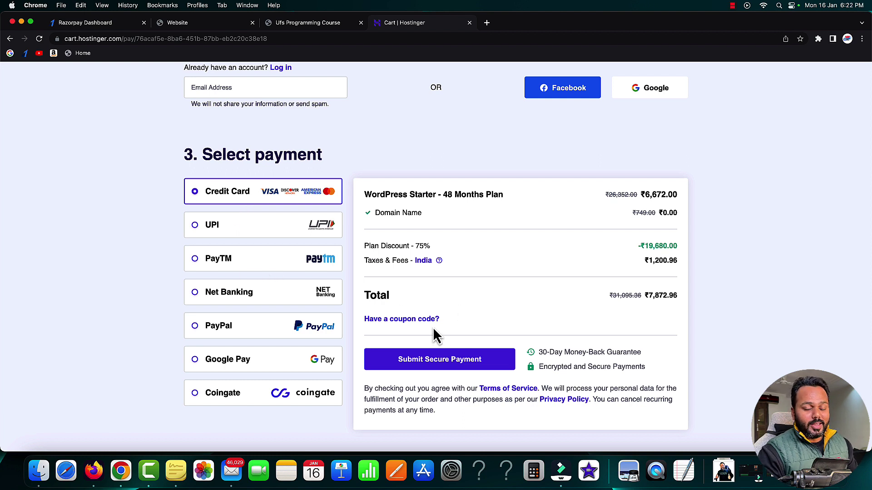
Reveal the coupon field and review the ₹26,352.00 price, 75% discount, taxes and total
left_click(396, 330)
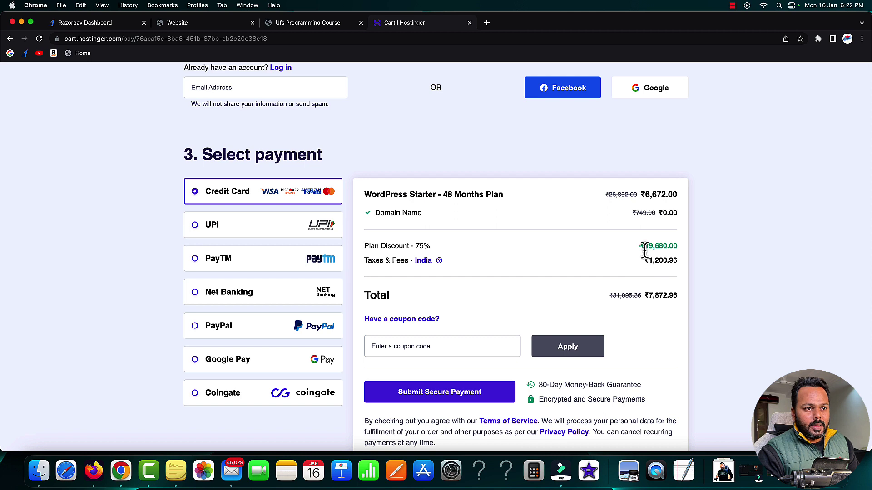
left_click_drag(606, 195, 629, 195)
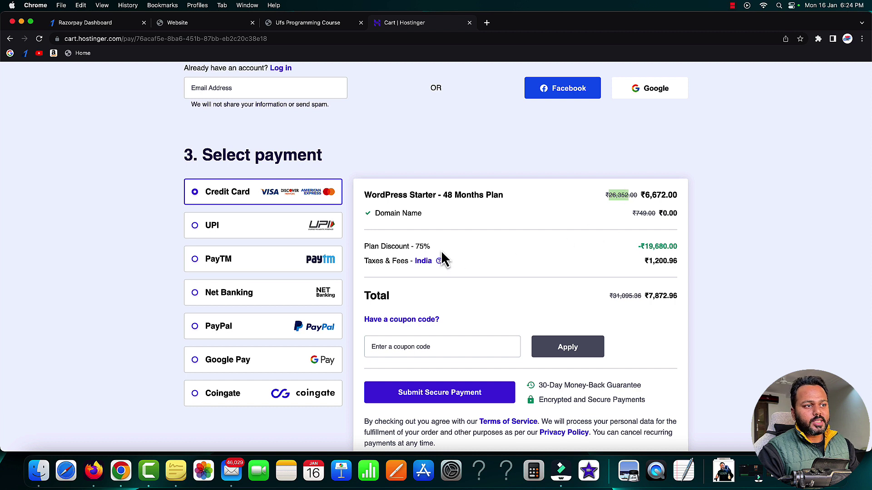
left_click_drag(414, 247, 430, 247)
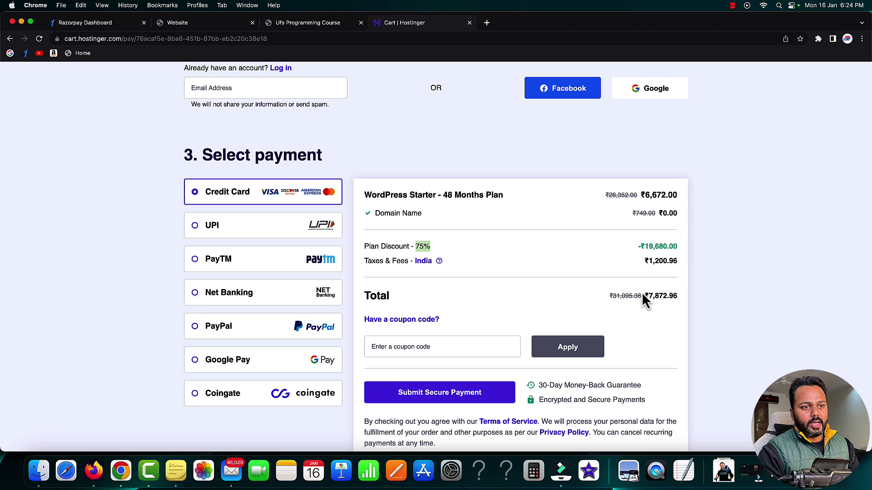
left_click_drag(645, 297, 666, 299)
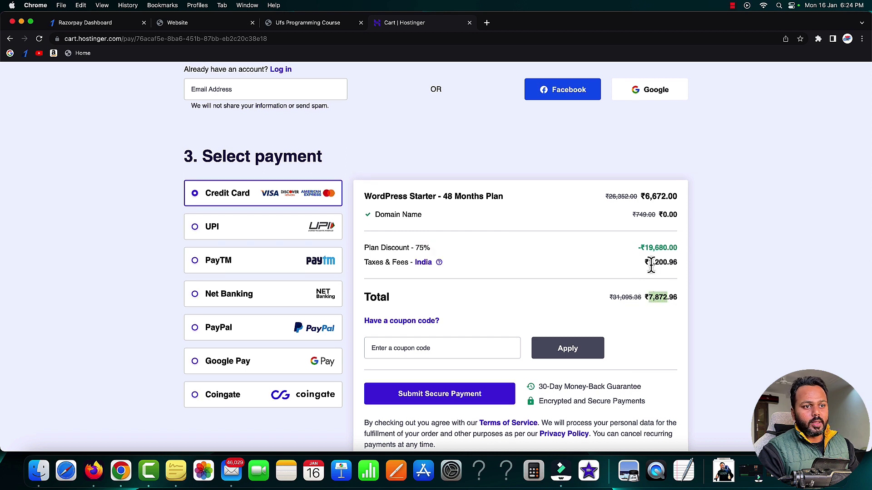
left_click_drag(646, 263, 669, 264)
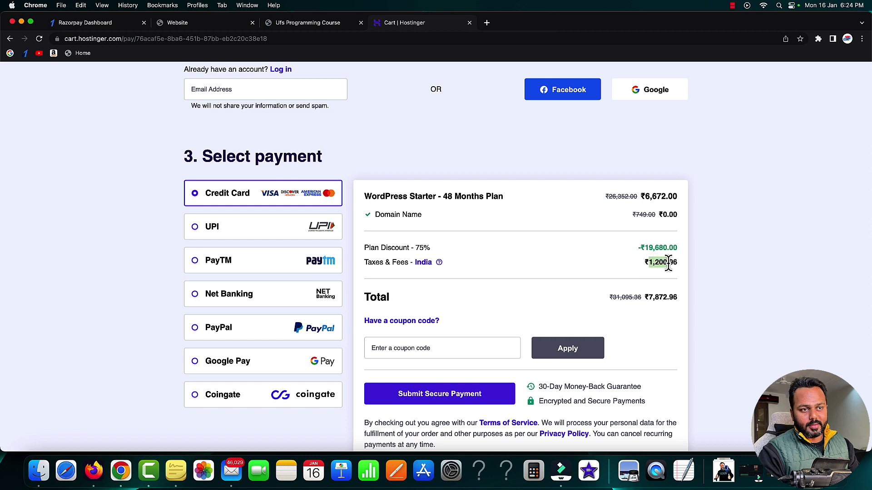
left_click(667, 264)
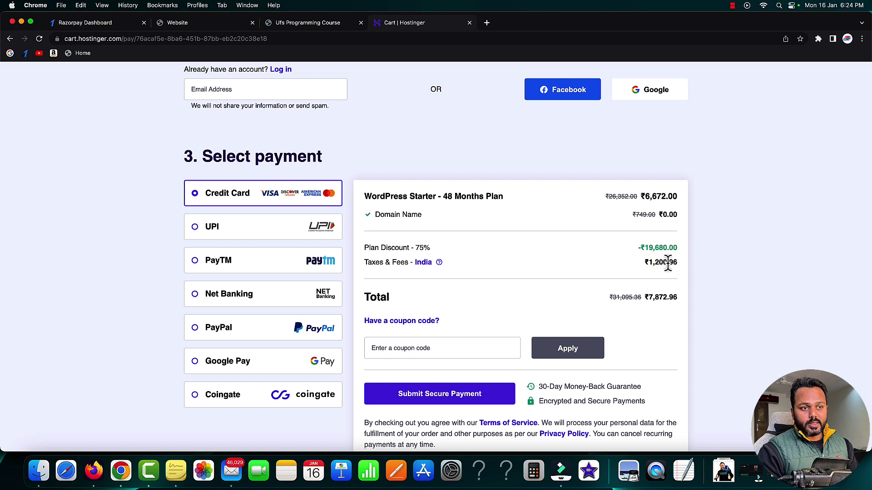
Enter coupon SADDAM7 and apply it to the order
left_click(474, 350)
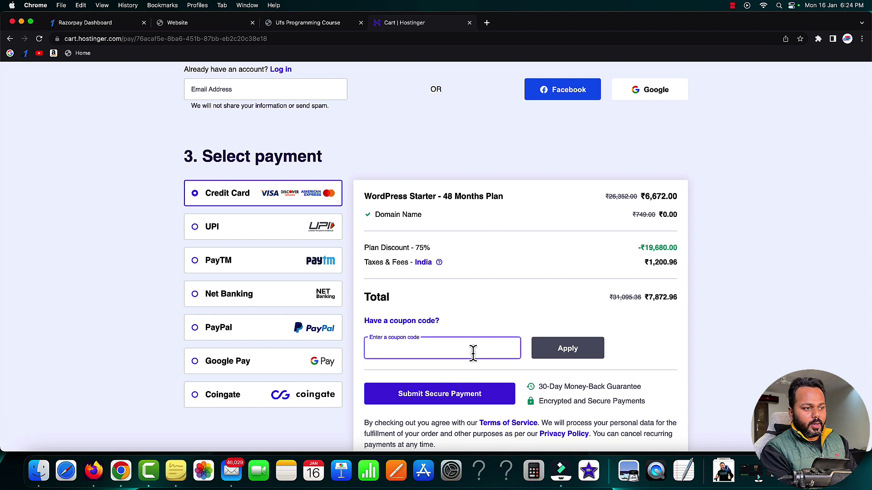
type("SADDAM")
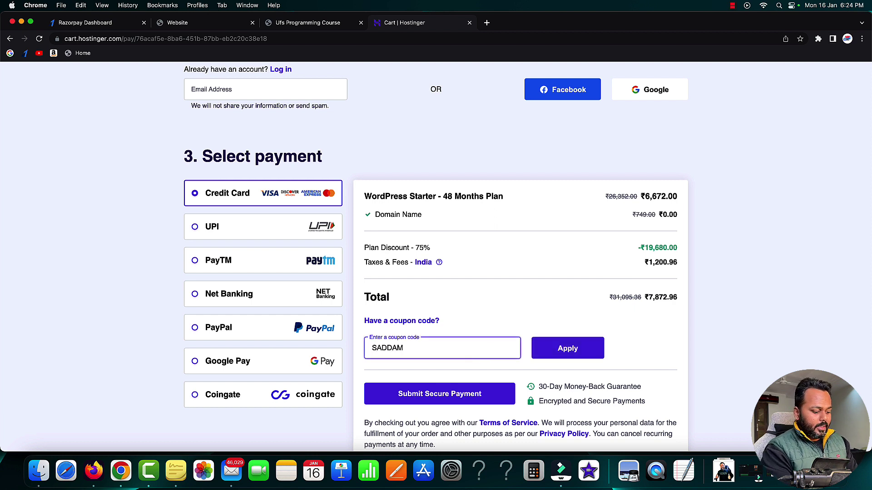
type("7")
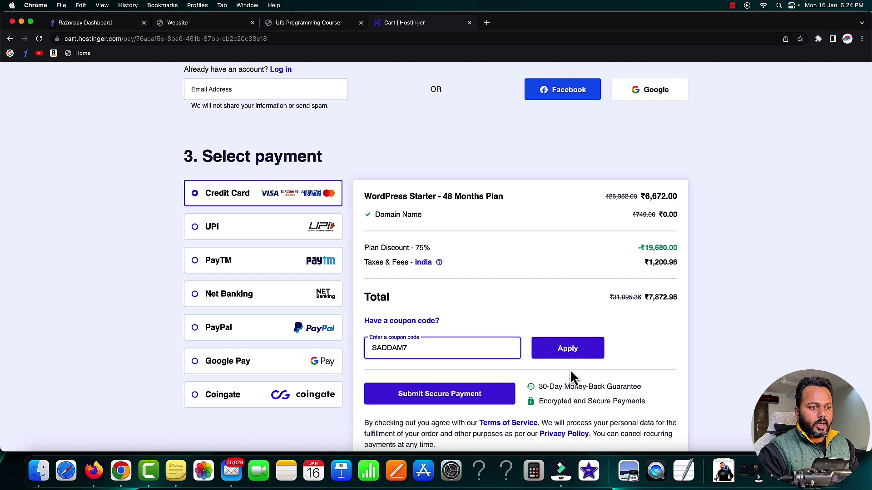
left_click(569, 356)
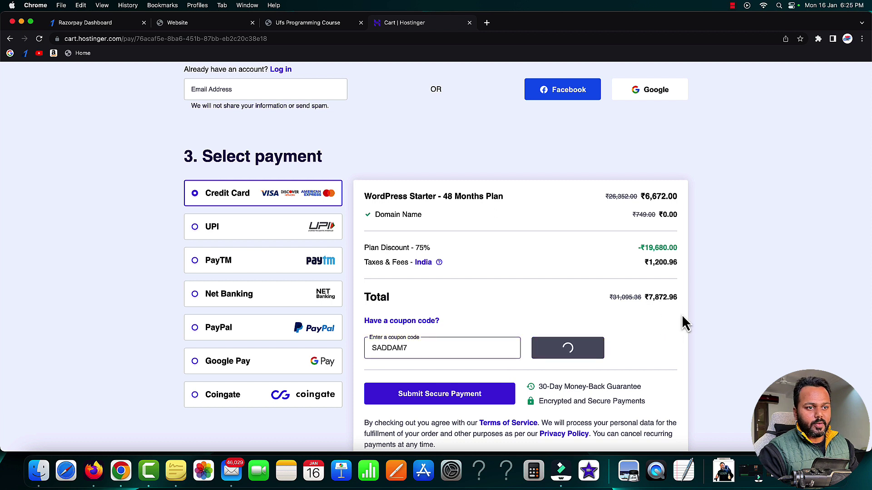
left_click(533, 470)
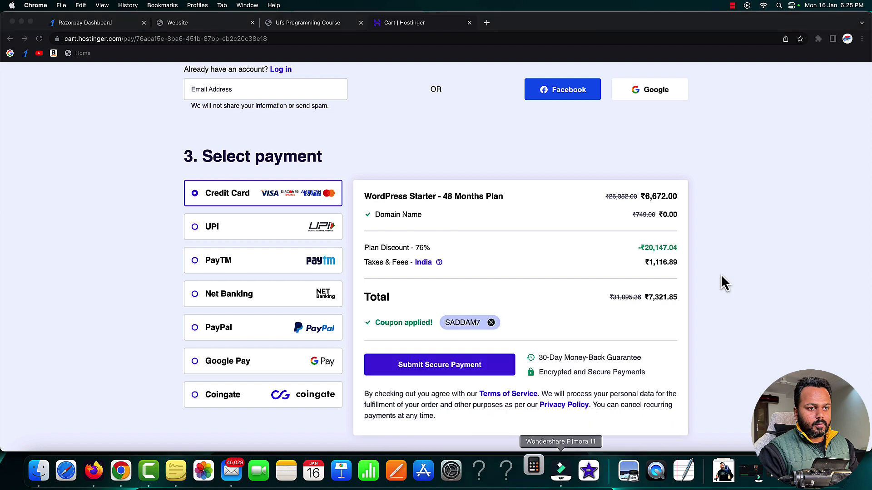
Compute 7872 − 7321 = 551 in Calculator, then close it
left_click_drag(675, 163, 668, 133)
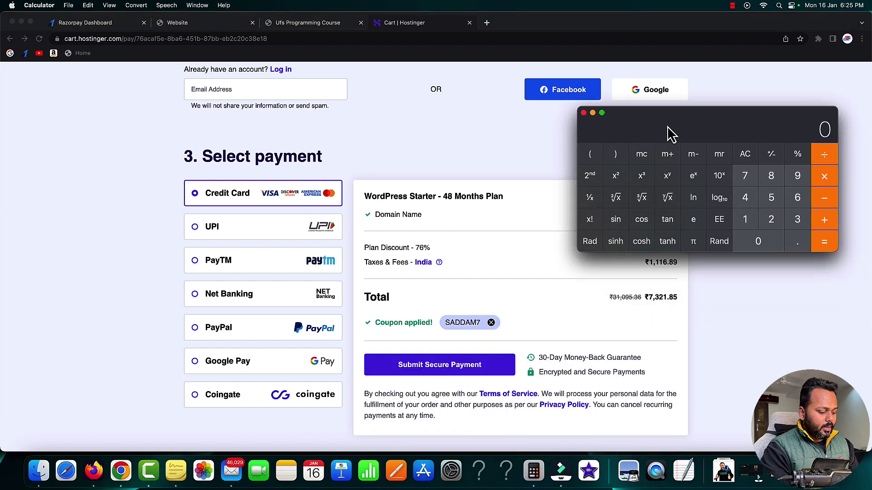
type("7872")
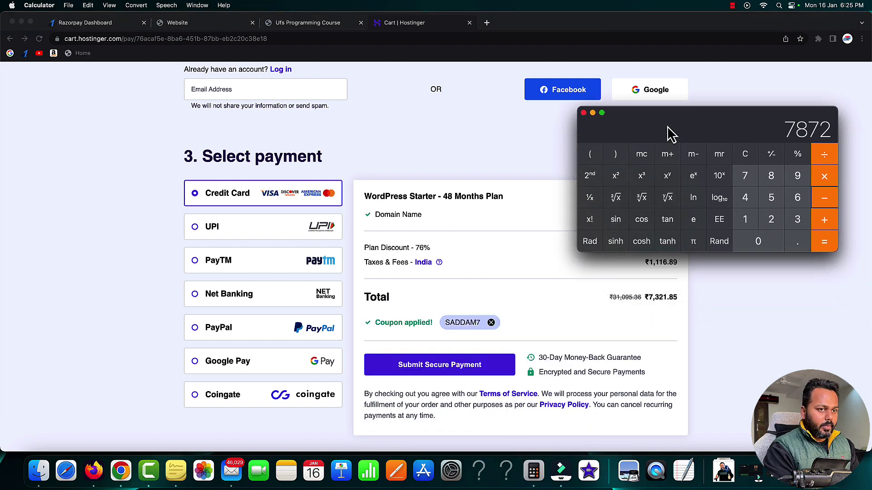
key("Escape")
type("73")
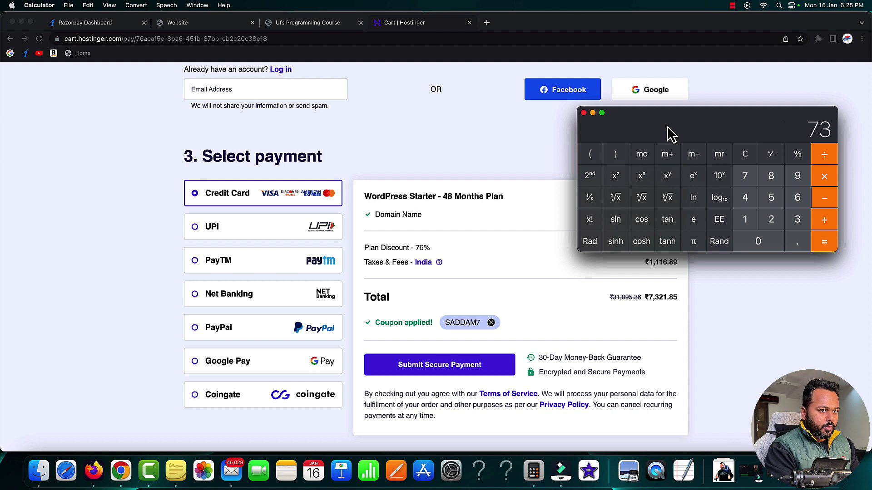
type("21")
key("Return")
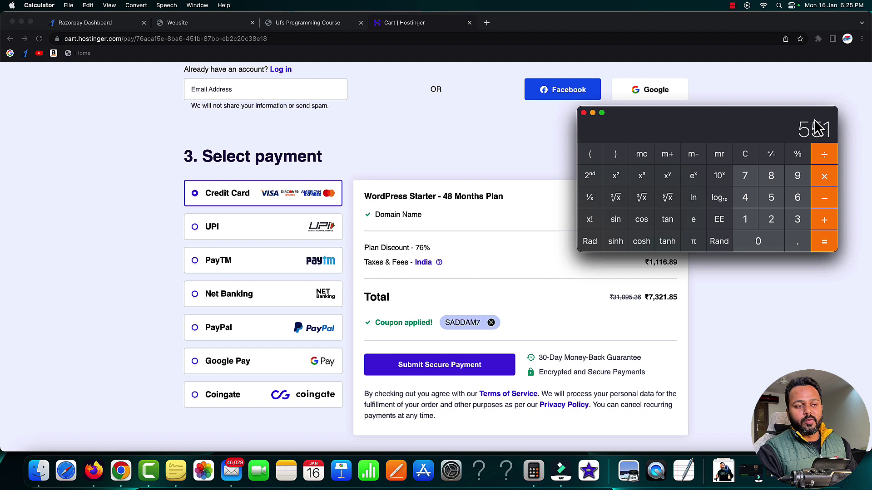
left_click(583, 112)
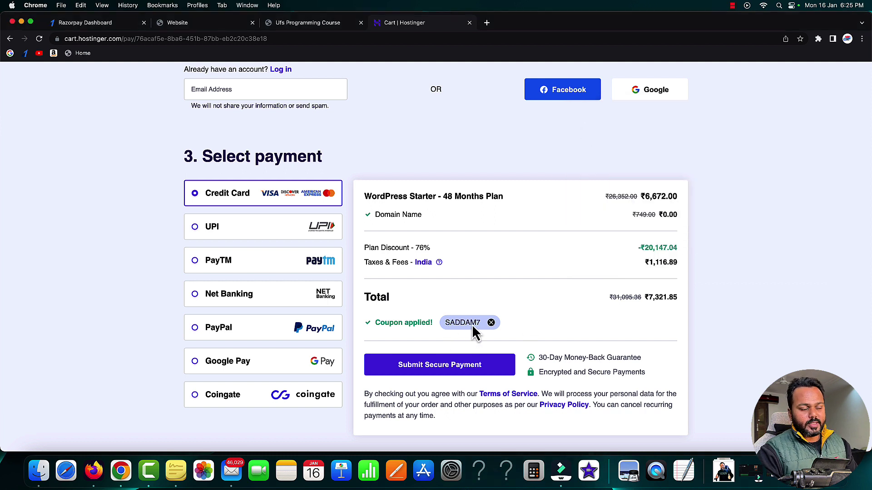
scroll(563, 328, "up", 1)
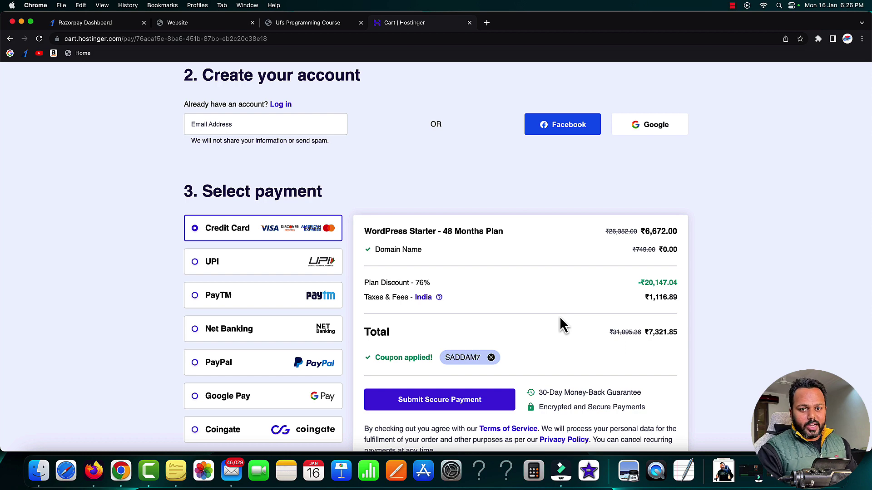
scroll(560, 319, "up", 3)
scroll(560, 318, "up", 4)
scroll(560, 317, "up", 3)
scroll(560, 319, "up", 1)
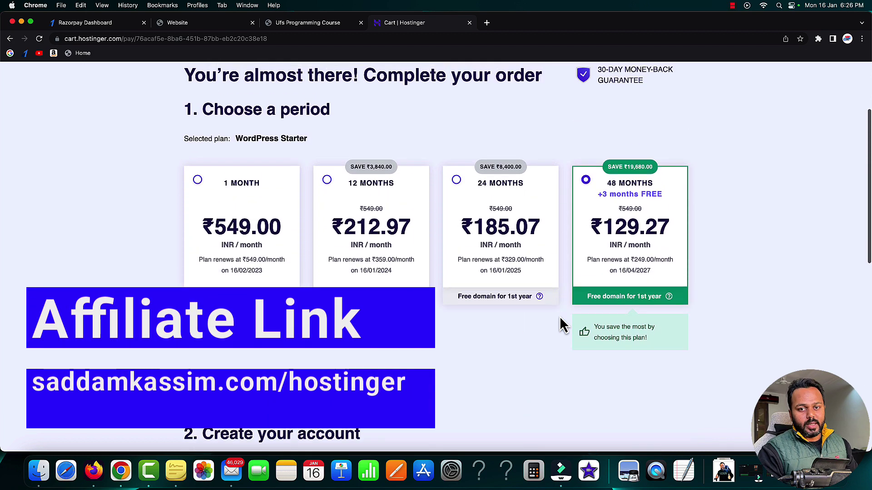
scroll(560, 317, "up", 3)
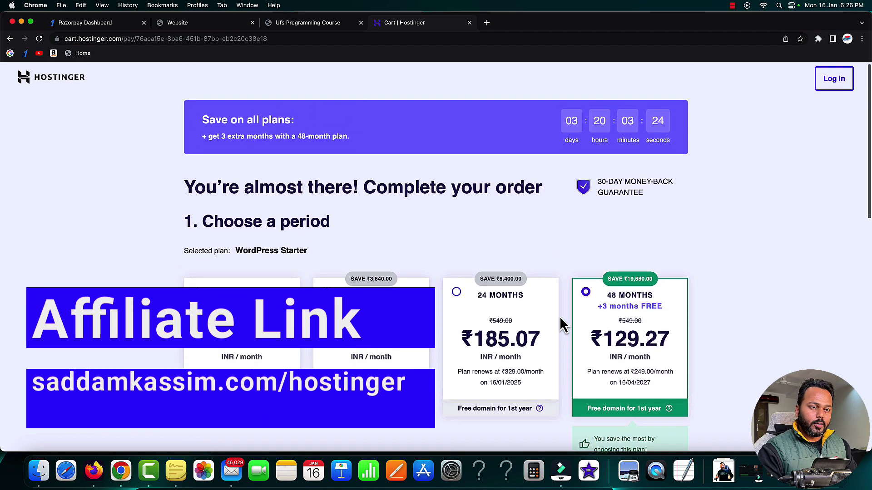